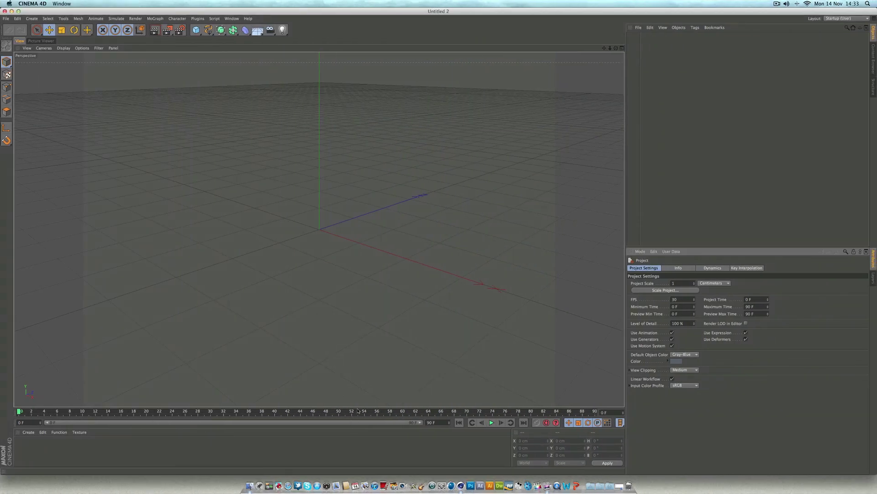
# - Set the render output size to 1280 by 720 pixels in the render settings
pyautogui.moveTo(359, 408); pyautogui.dragTo(357, 349)
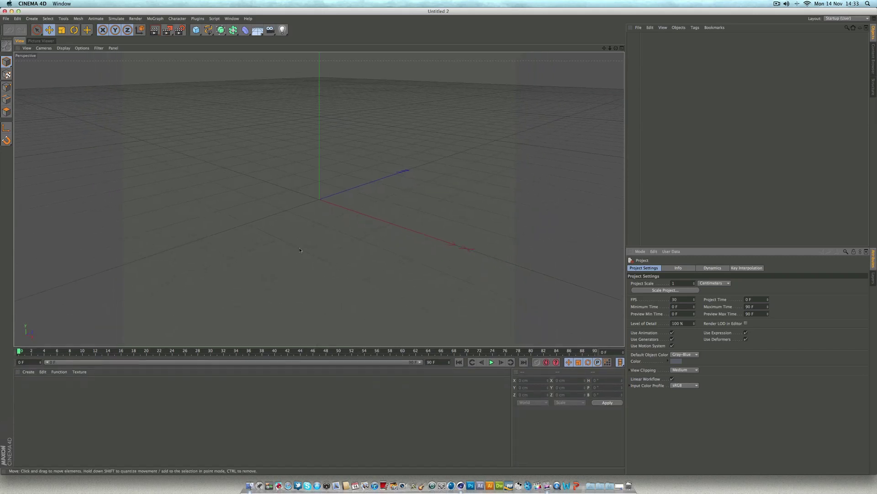
pyautogui.click(179, 30)
pyautogui.moveTo(149, 41); pyautogui.dragTo(112, 42)
pyautogui.write('1280')
pyautogui.press('Tab')
pyautogui.write('72')
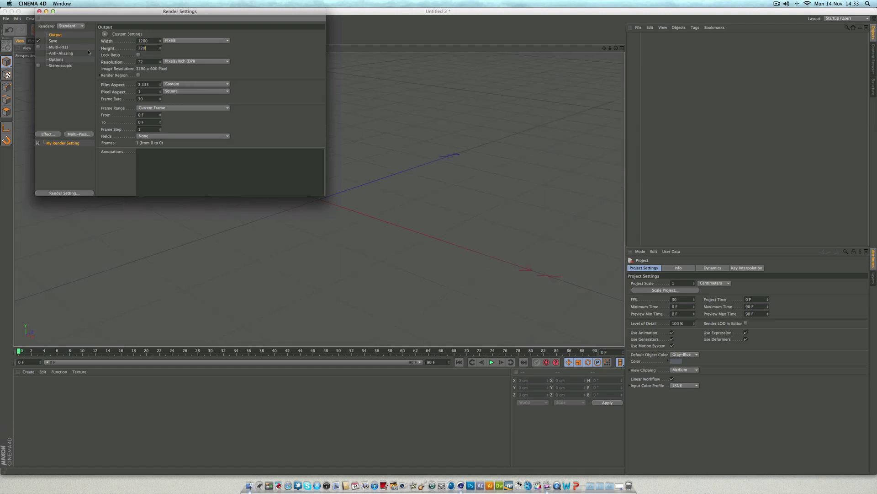
pyautogui.write('0')
# - Set the render's frame range to All Frames and enter a new end frame
pyautogui.click(211, 109)
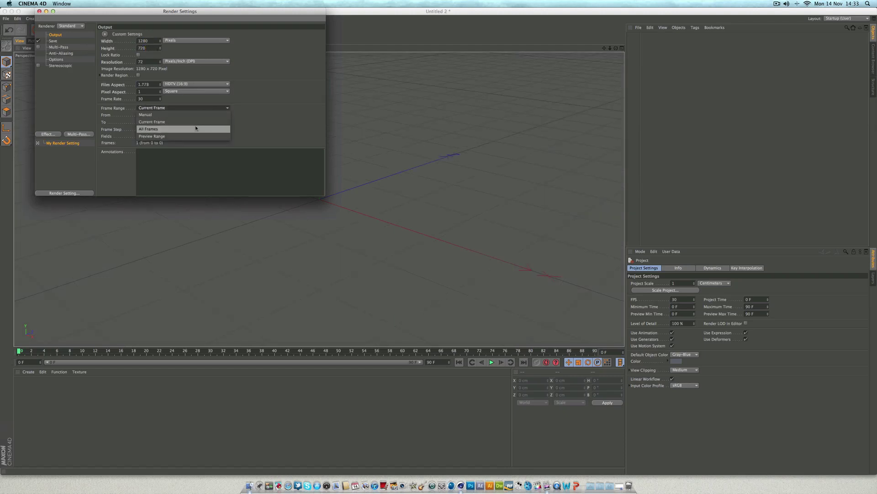
pyautogui.click(196, 125)
pyautogui.doubleClick(152, 123)
pyautogui.write('20')
pyautogui.press('BackSpace')
pyautogui.press('BackSpace')
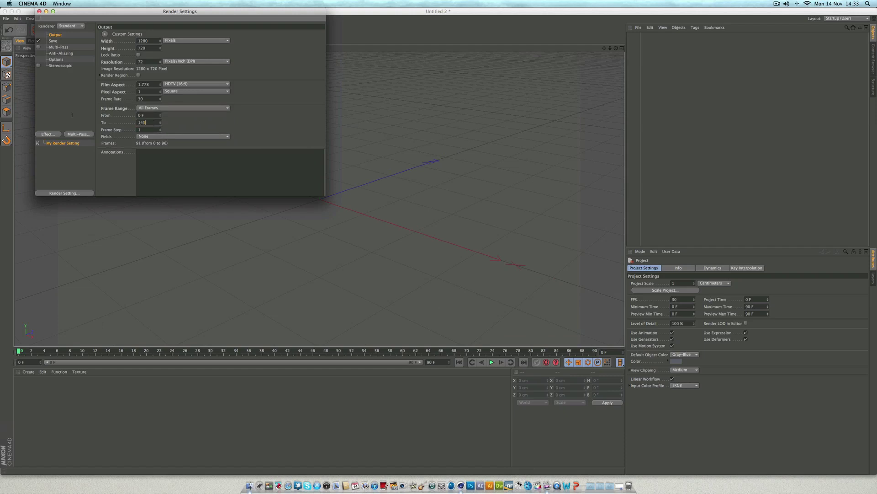
pyautogui.write('50')
pyautogui.press('Return')
# - Set the saved render format to QuickTime Movie with H.264 compression
pyautogui.click(53, 41)
pyautogui.click(204, 57)
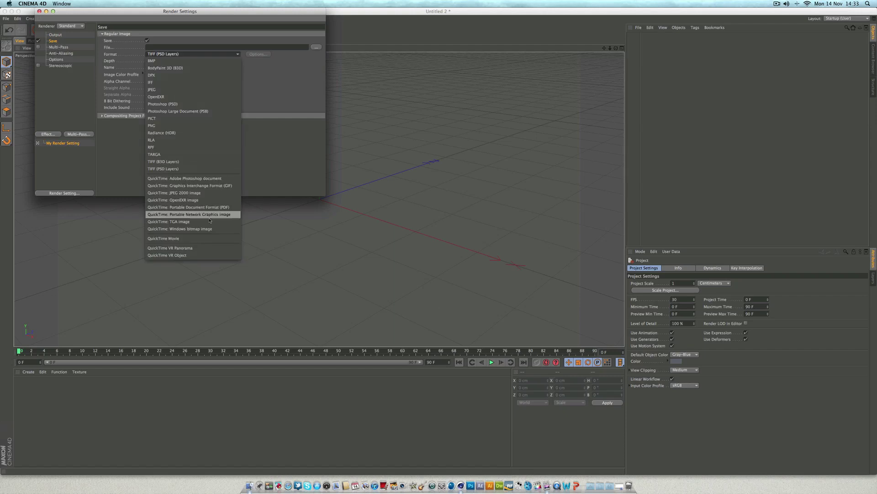
pyautogui.click(201, 239)
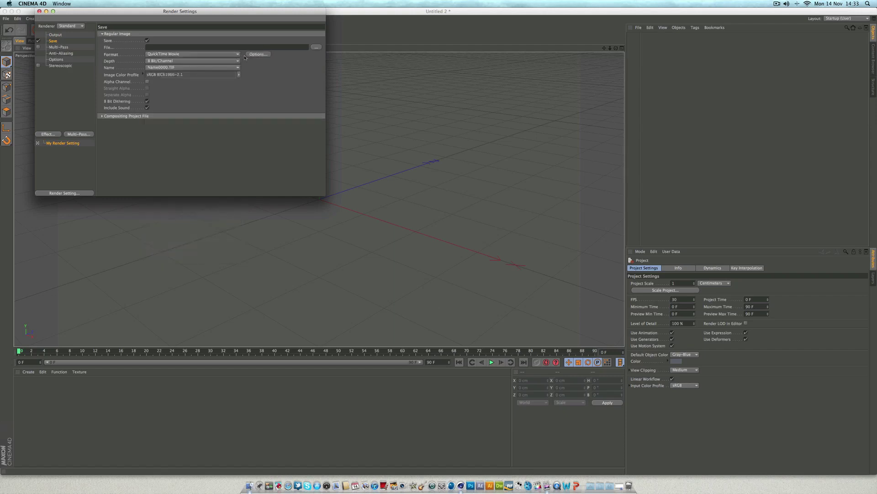
pyautogui.click(252, 54)
pyautogui.click(411, 110)
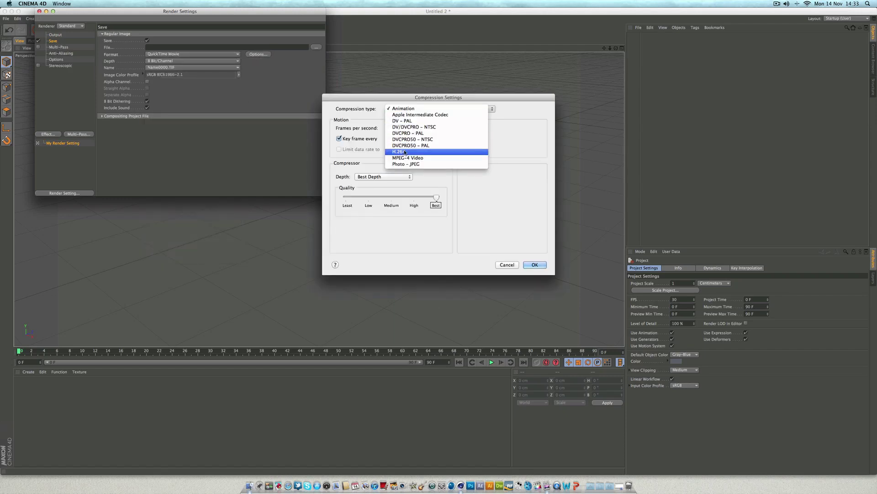
pyautogui.click(400, 152)
pyautogui.click(534, 265)
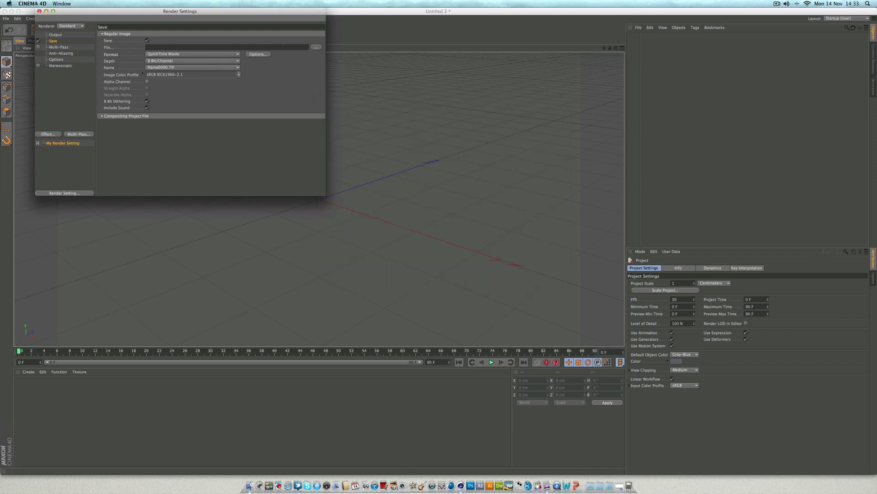
pyautogui.click(316, 47)
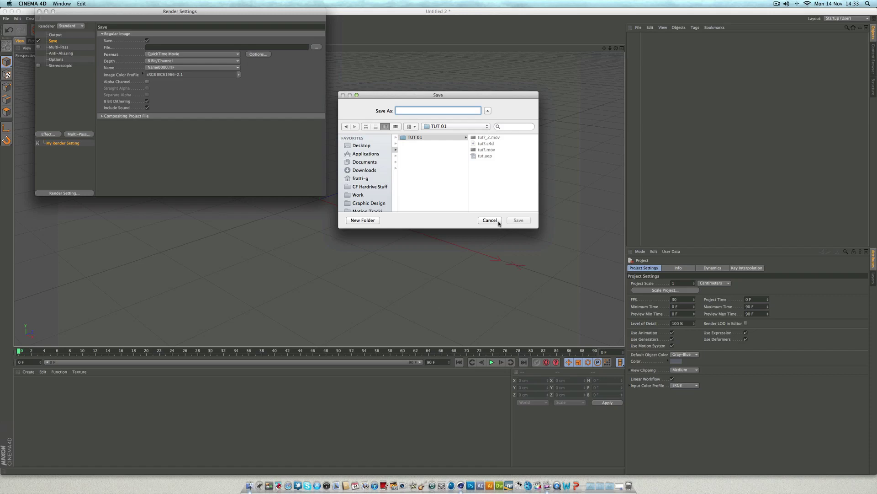
pyautogui.click(498, 221)
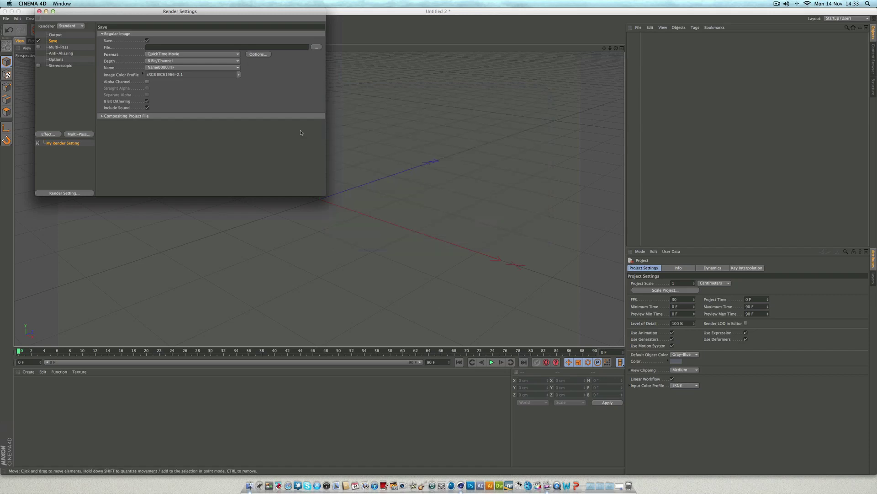
# - Set the render's anti-aliasing to Best with a minimum level of 2x2
pyautogui.click(52, 48)
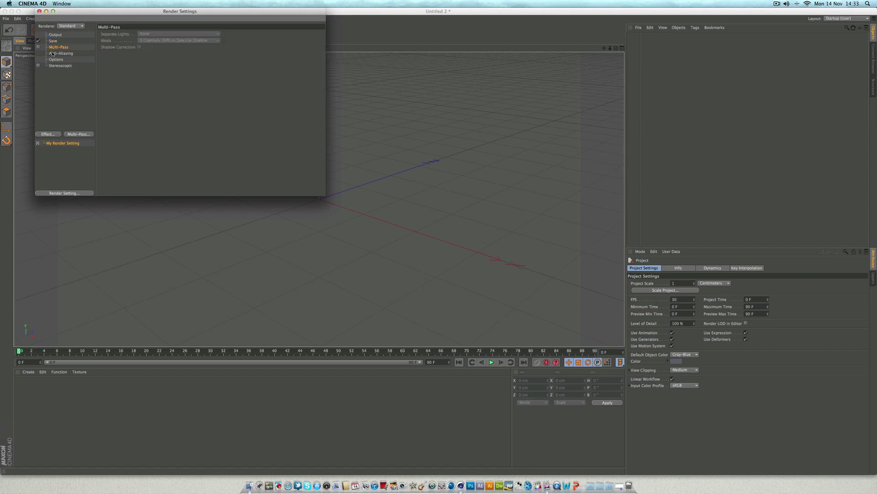
pyautogui.click(52, 53)
pyautogui.click(163, 33)
pyautogui.click(169, 55)
pyautogui.click(170, 41)
pyautogui.click(169, 55)
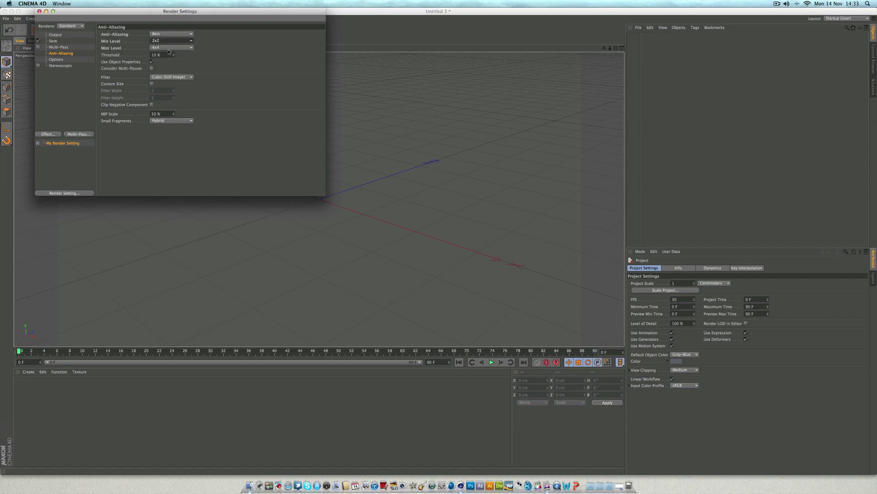
# - In the render options, set ray depth to 6, reflection depth to 2 and shadow depth to 6
pyautogui.click(57, 60)
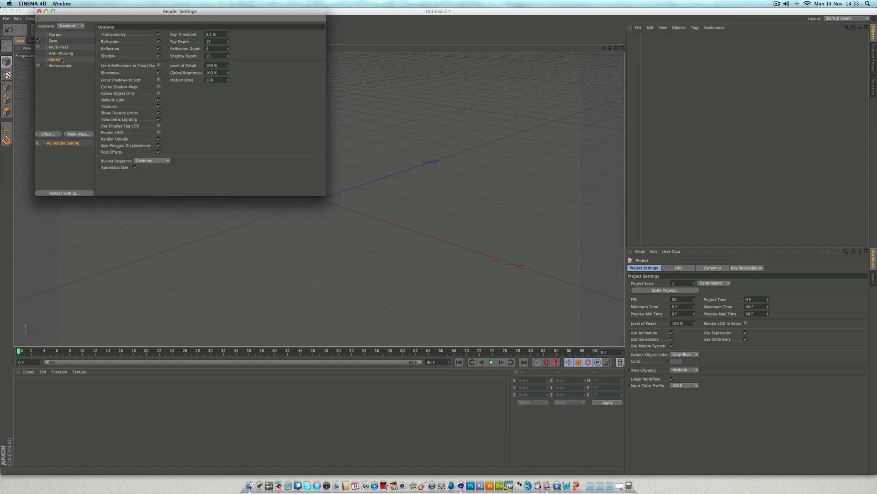
pyautogui.doubleClick(209, 42)
pyautogui.write('6')
pyautogui.press('Return')
pyautogui.press('Tab')
pyautogui.press('Tab')
pyautogui.write('6')
pyautogui.press('Return')
# - Add the Ambient Occlusion effect to the render settings and close them
pyautogui.click(47, 134)
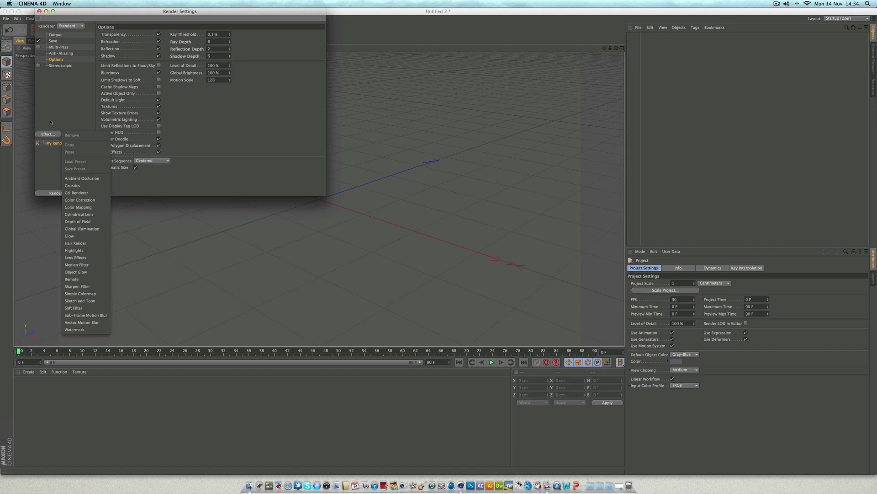
pyautogui.click(50, 123)
pyautogui.click(48, 134)
pyautogui.click(93, 178)
pyautogui.rightClick(59, 133)
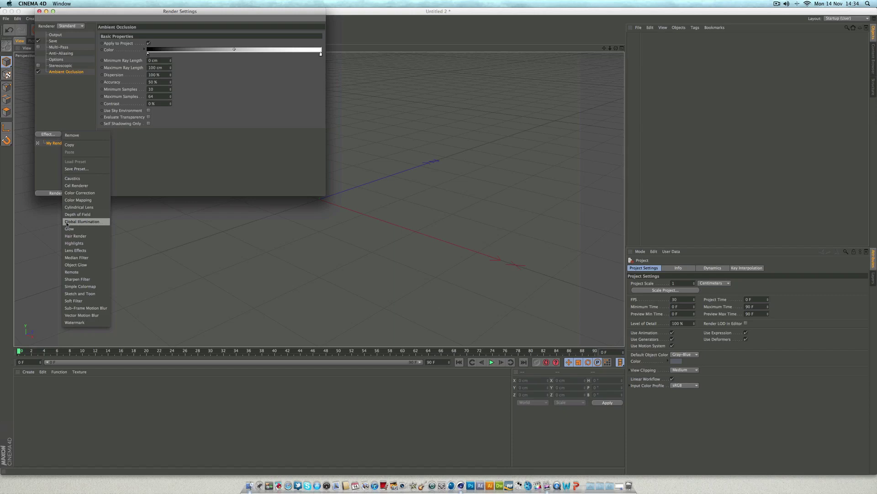
pyautogui.click(54, 174)
pyautogui.moveTo(75, 13); pyautogui.dragTo(168, 56)
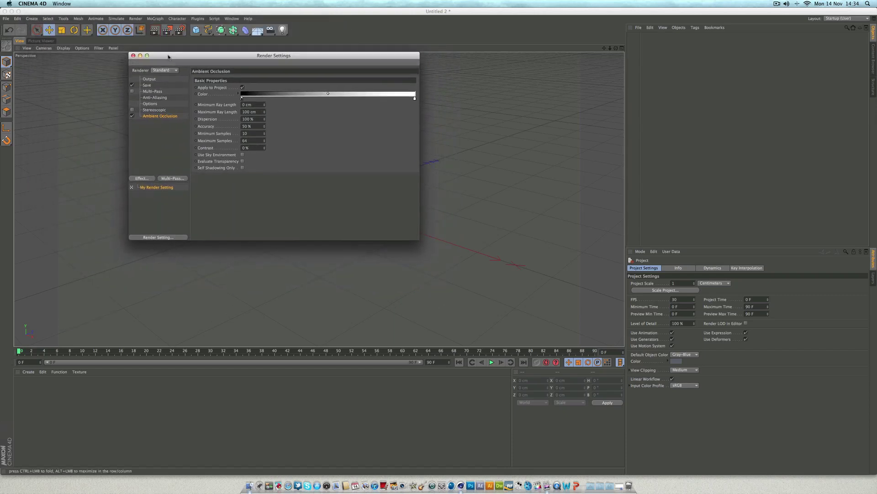
pyautogui.click(134, 55)
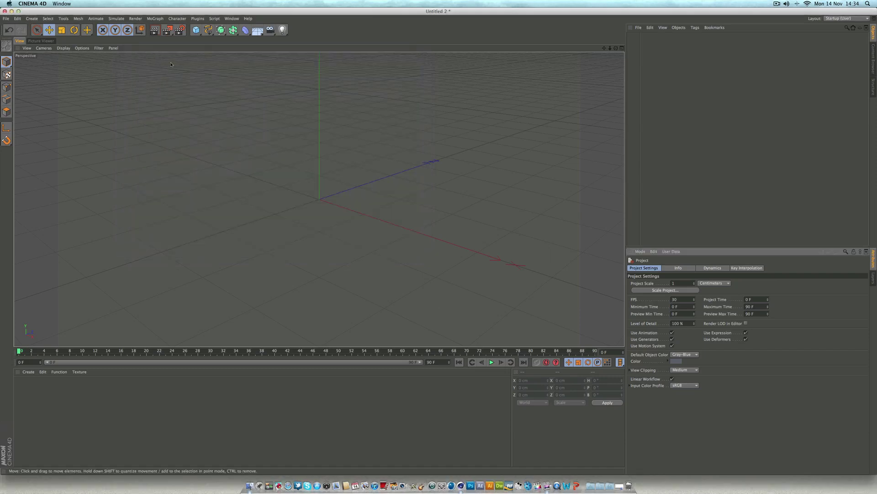
# - Add a MoText object to the scene and change its text to TEST
pyautogui.click(160, 19)
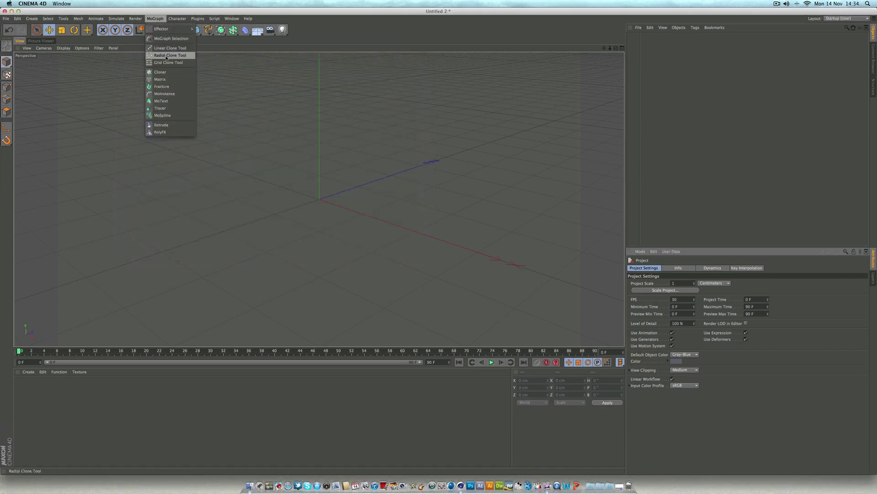
pyautogui.click(182, 104)
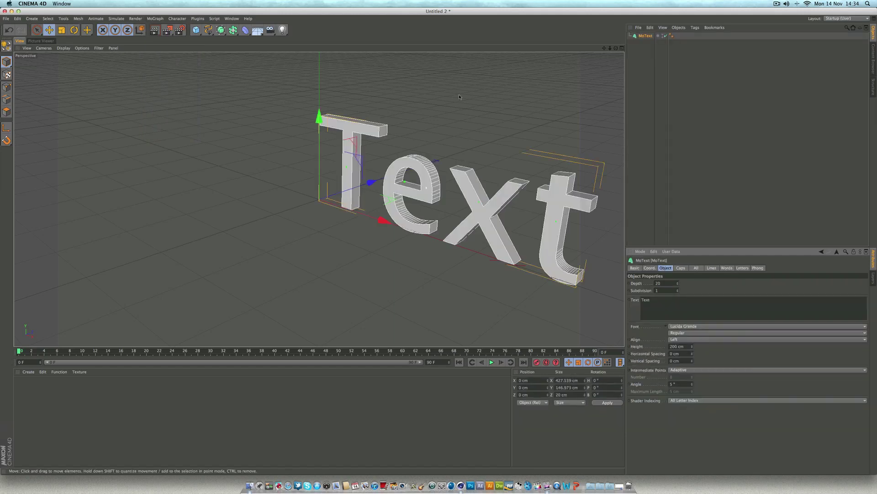
pyautogui.moveTo(610, 47); pyautogui.dragTo(589, 48)
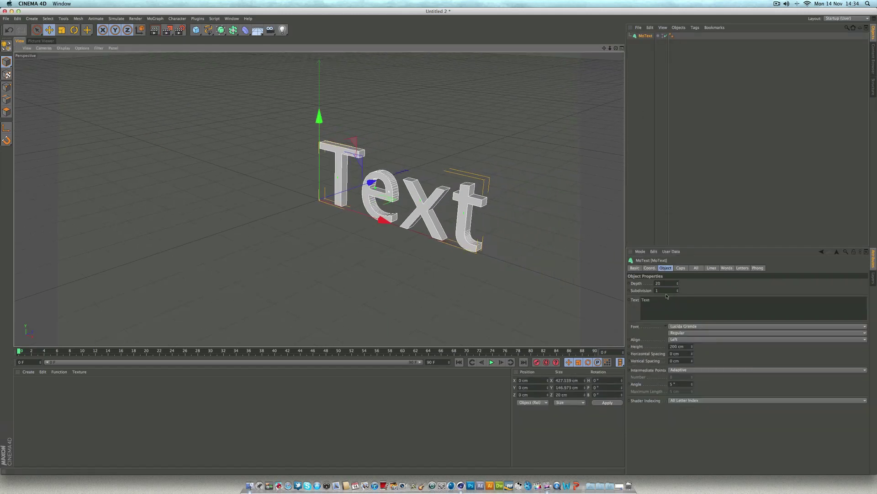
pyautogui.moveTo(651, 300); pyautogui.dragTo(638, 298)
pyautogui.doubleClick(648, 300)
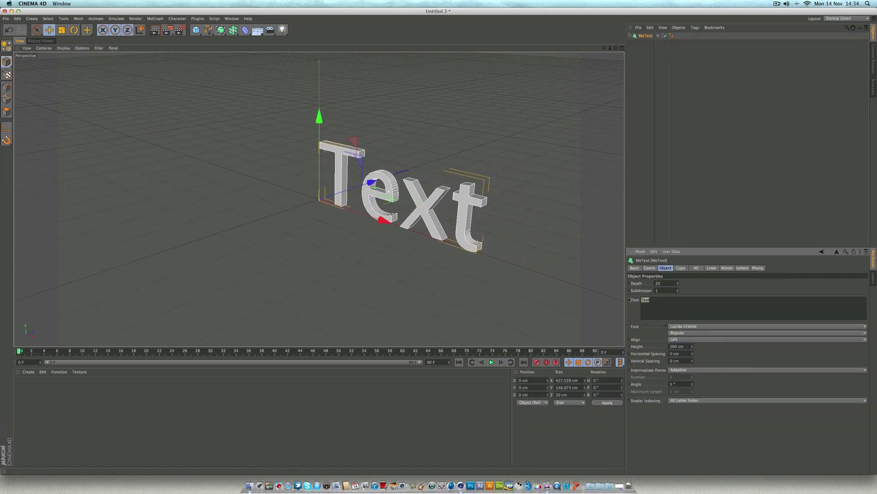
pyautogui.write('TEST')
pyautogui.press('Tab')
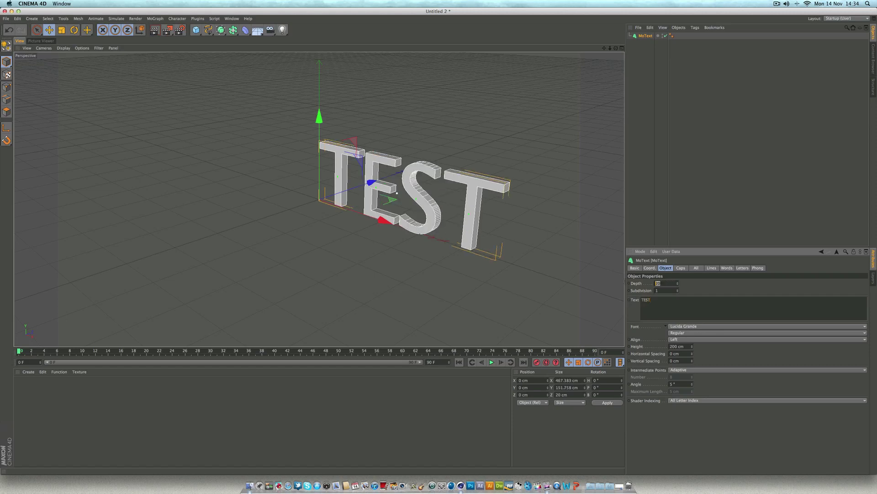
# - Set the MoText object's depth to 50 and its alignment to Middle
pyautogui.write('50')
pyautogui.press('Return')
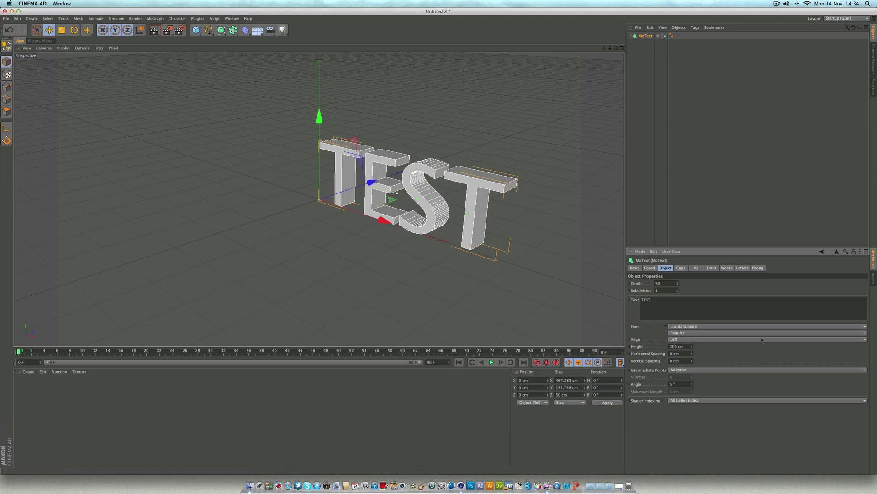
pyautogui.click(693, 338)
pyautogui.click(694, 353)
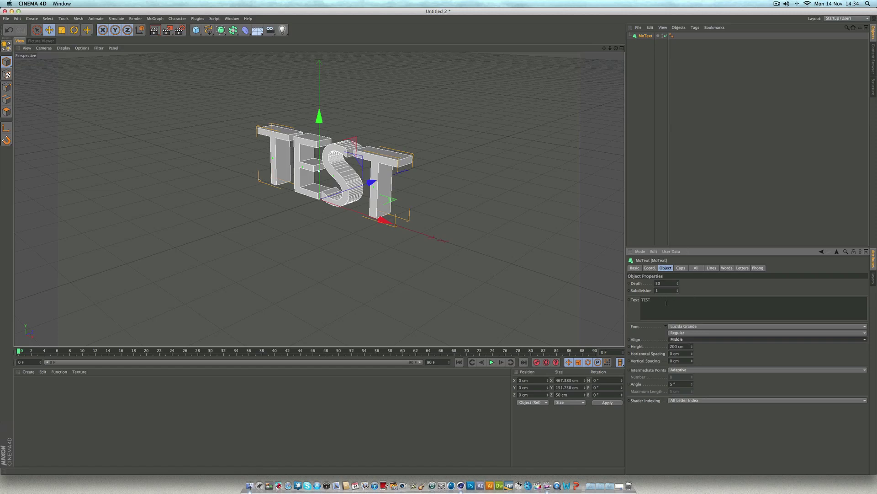
# - Set the MoText subdivision to 25 and its intermediate points to Natural
pyautogui.click(664, 288)
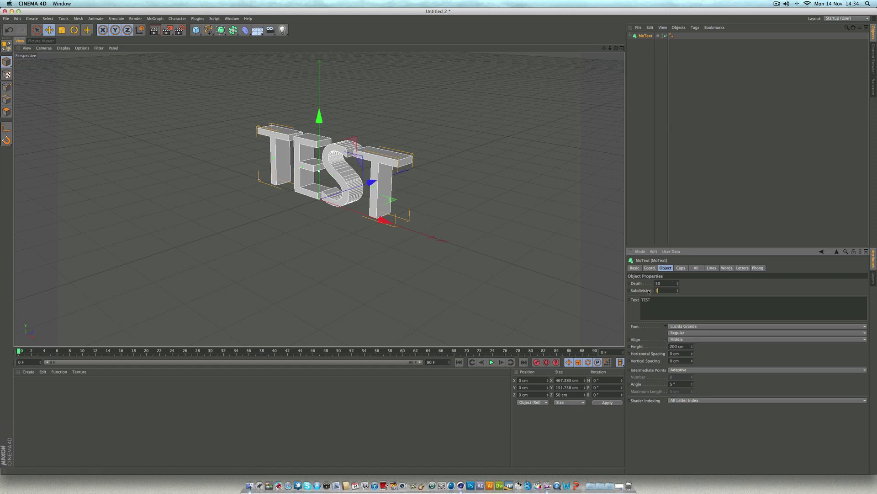
pyautogui.press('Return')
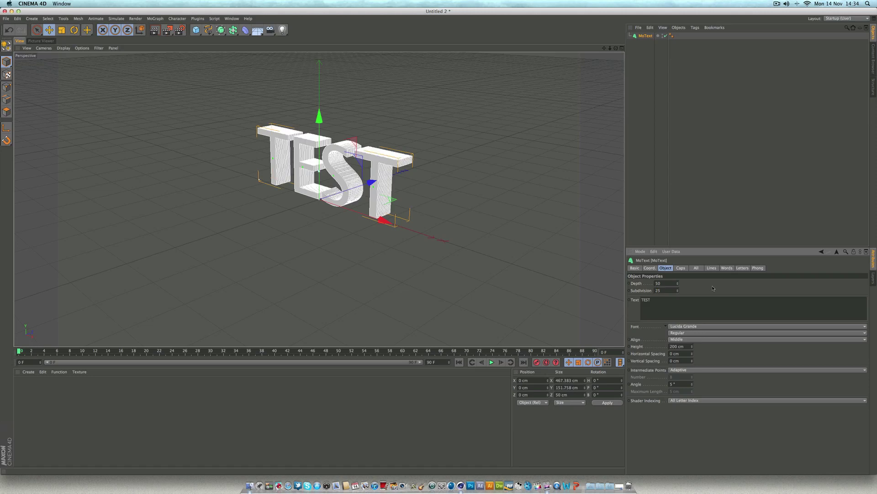
pyautogui.click(679, 372)
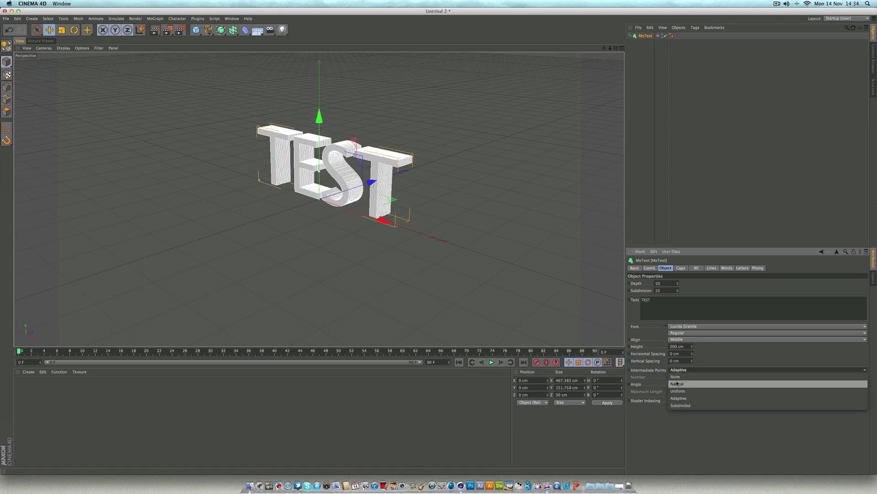
pyautogui.click(680, 381)
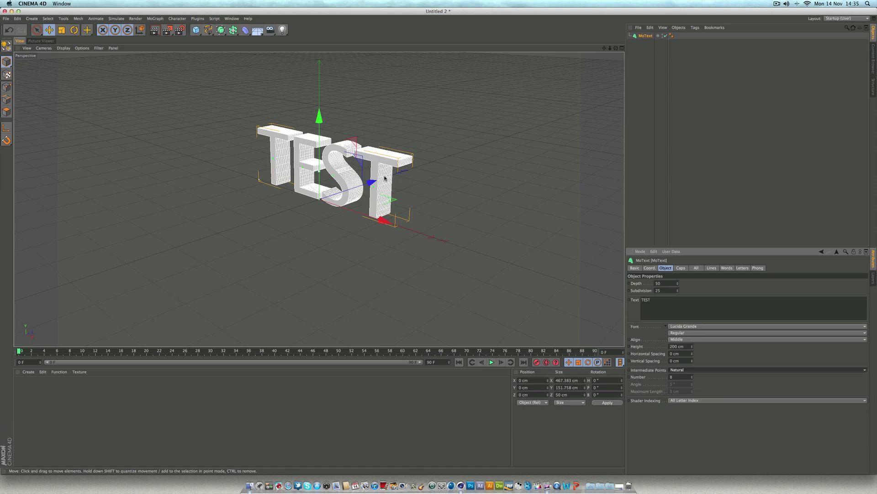
# - Compare other intermediate point types, including Adaptive, on the text's mesh and switch back to Natural
pyautogui.scroll(6, 408, 184)
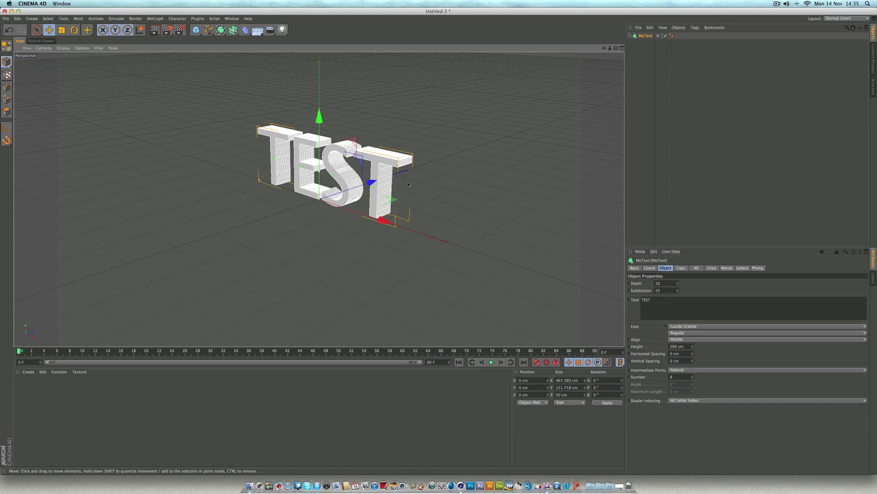
pyautogui.scroll(8, 376, 189)
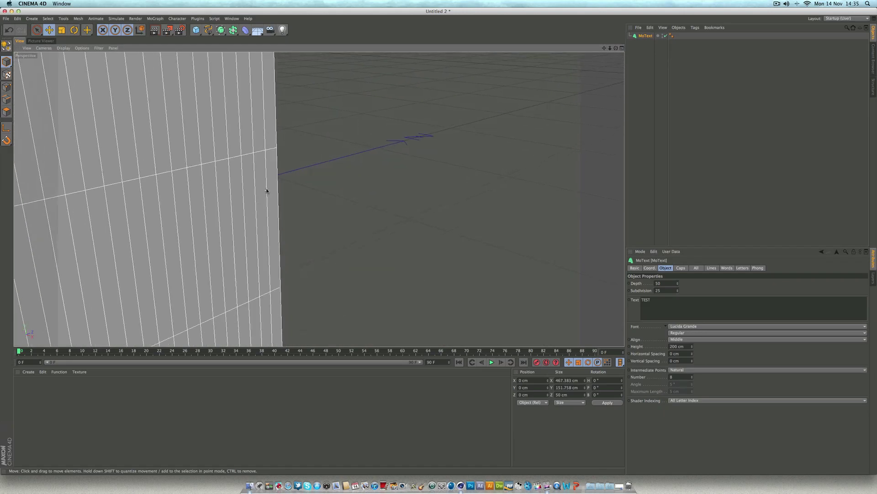
pyautogui.click(685, 370)
pyautogui.click(684, 378)
pyautogui.click(686, 369)
pyautogui.click(682, 393)
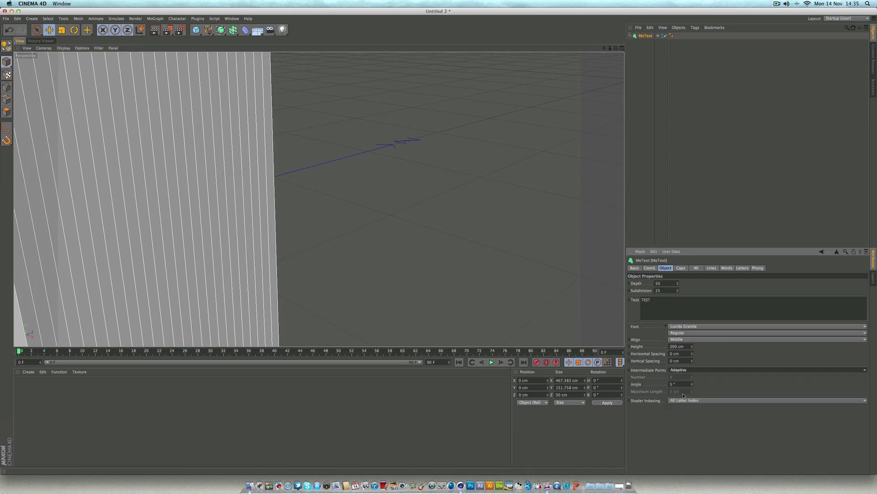
pyautogui.click(685, 370)
pyautogui.click(681, 384)
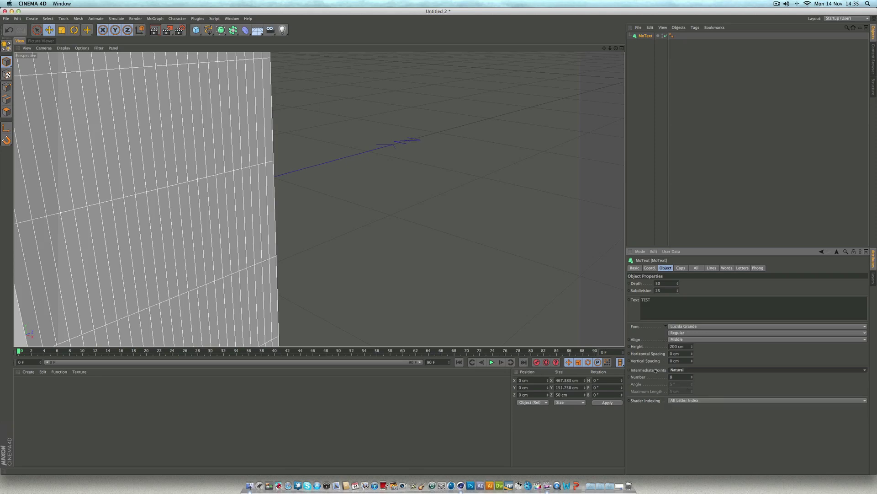
# - Set the MoText object's number of intermediate points to 20
pyautogui.click(41, 41)
pyautogui.click(20, 41)
pyautogui.scroll(-5, 220, 142)
pyautogui.moveTo(604, 49); pyautogui.dragTo(709, 94)
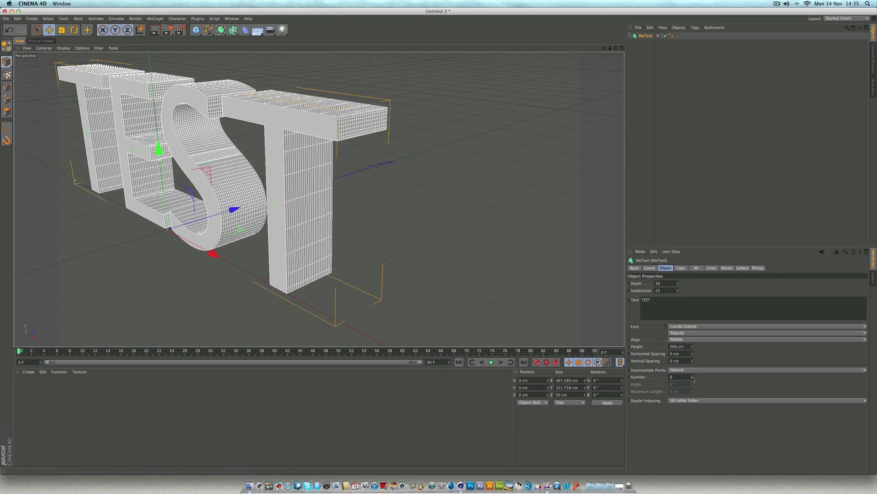
pyautogui.moveTo(692, 379); pyautogui.dragTo(720, 379)
pyautogui.click(687, 377)
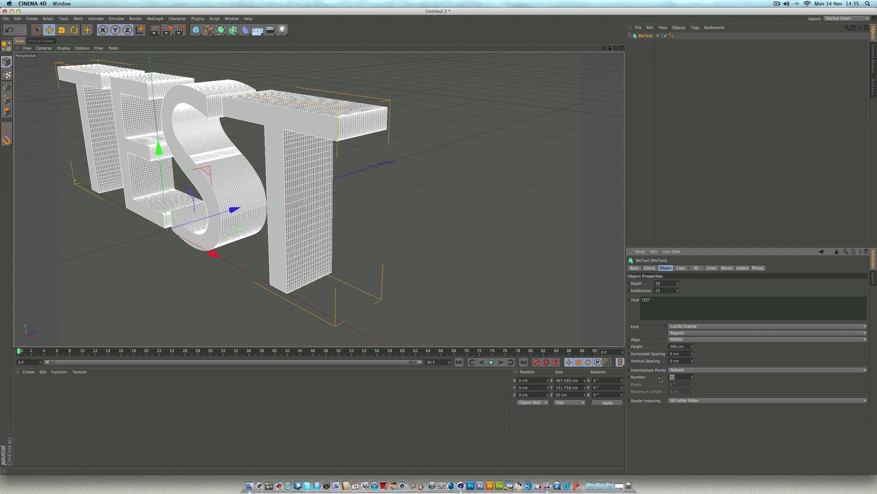
pyautogui.write('20')
pyautogui.press('Return')
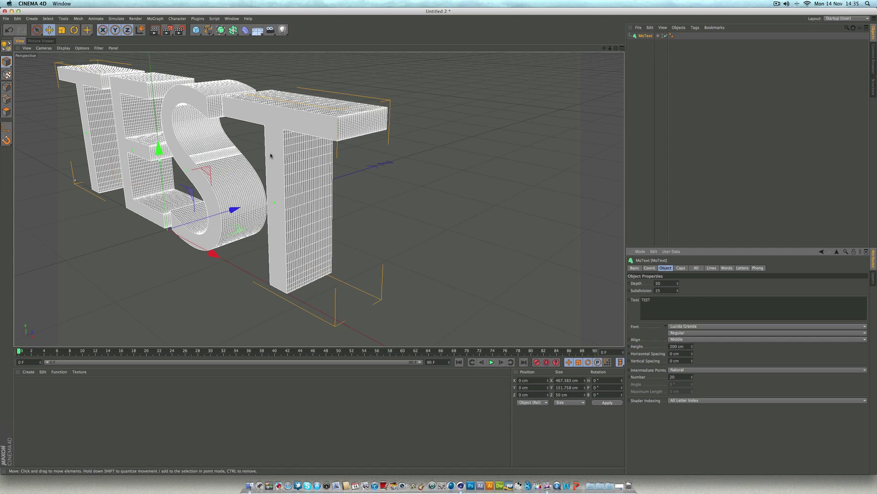
# - Set the MoText object's start cap to Fillet Cap with 3 steps and a 2 cm radius
pyautogui.click(680, 268)
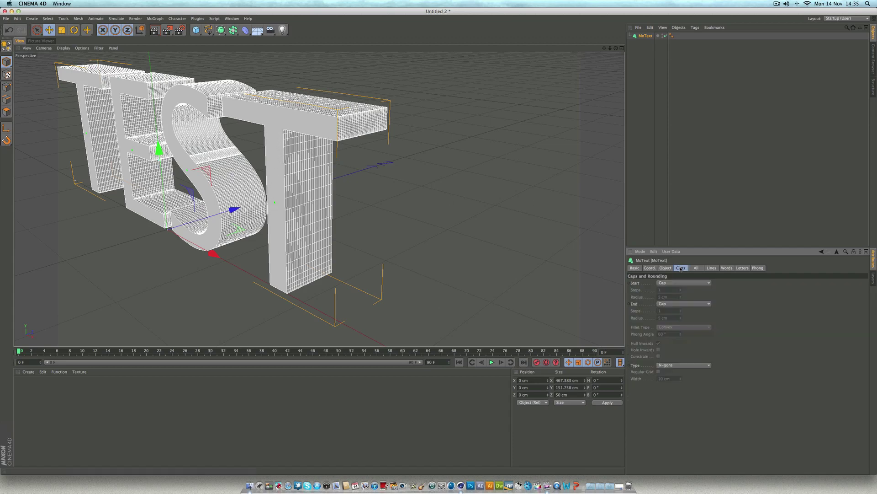
pyautogui.click(683, 282)
pyautogui.click(681, 303)
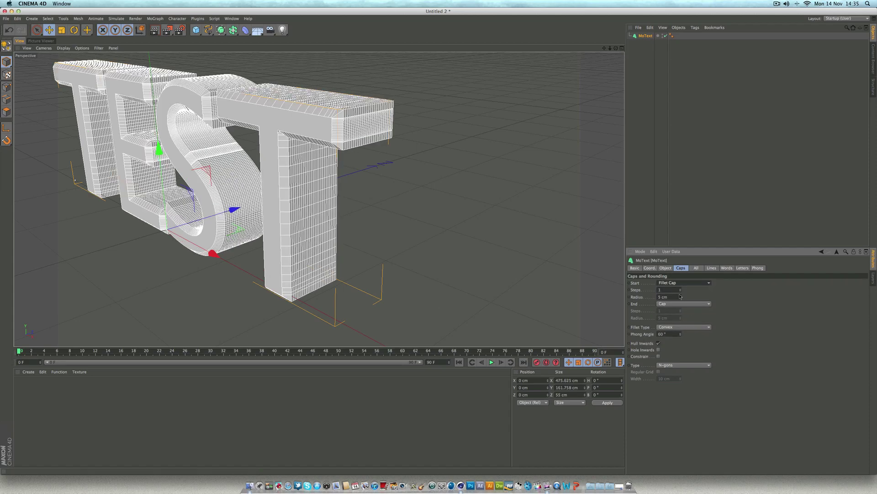
pyautogui.click(658, 297)
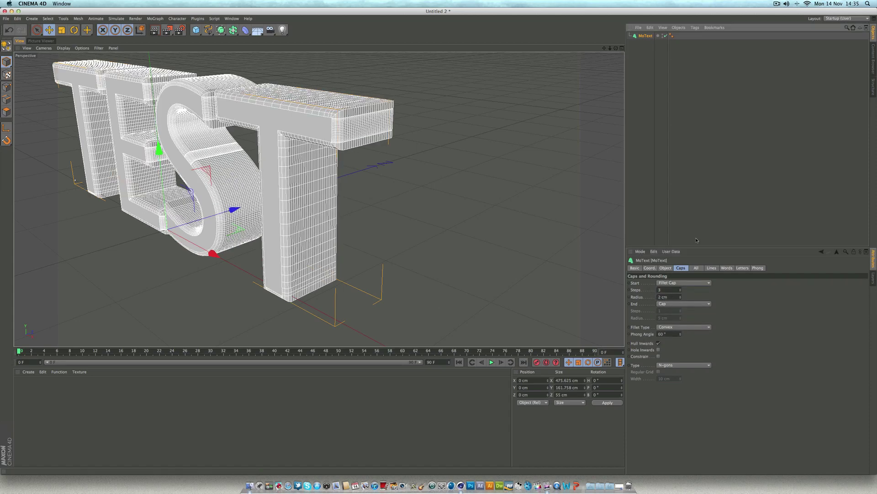
pyautogui.press('Return')
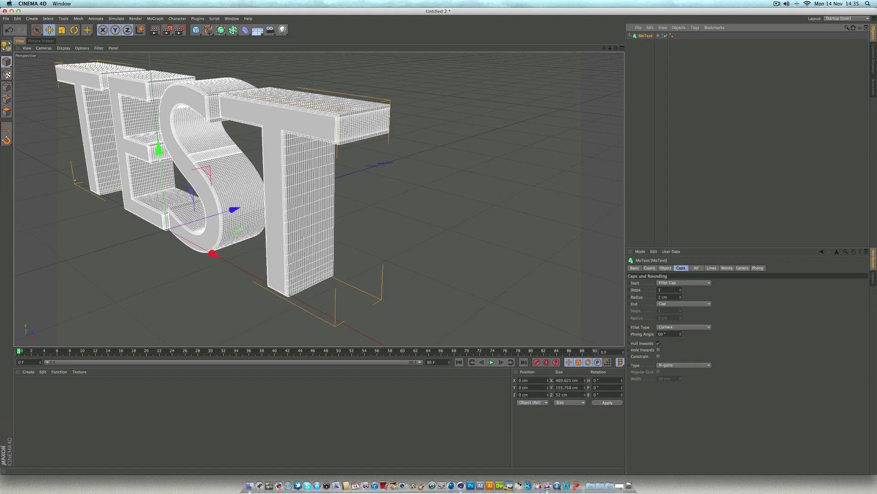
# - Set the MoText object's end cap to Fillet Cap with 3 steps and a 2 cm radius
pyautogui.click(676, 304)
pyautogui.click(676, 328)
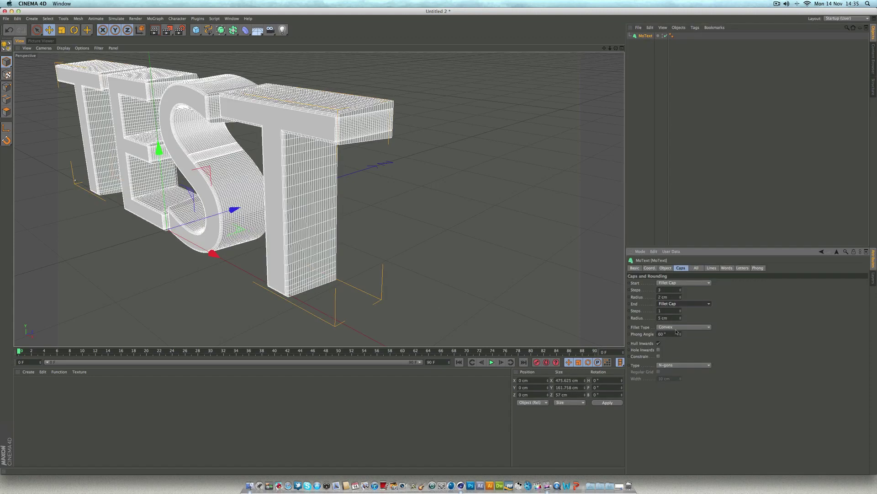
pyautogui.click(660, 311)
pyautogui.write('32')
pyautogui.press('Return')
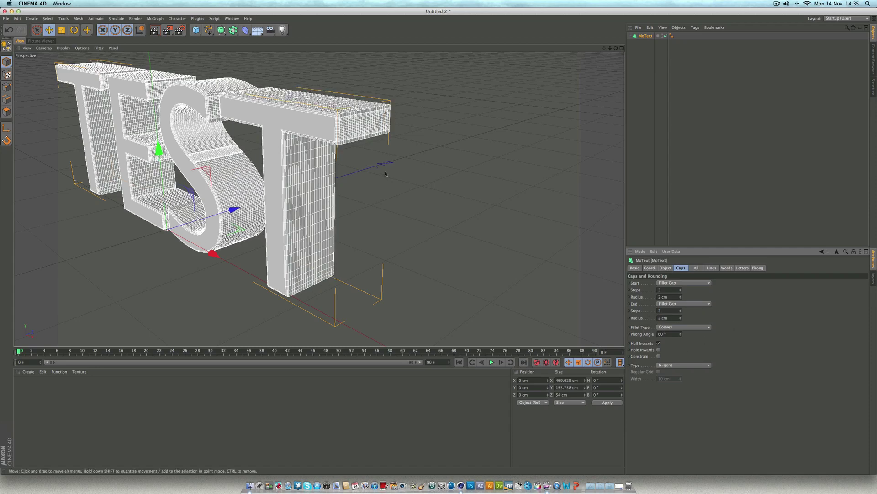
# - Set the cap type to Quadrangles and enable a regular grid with a width of 3 cm
pyautogui.click(658, 366)
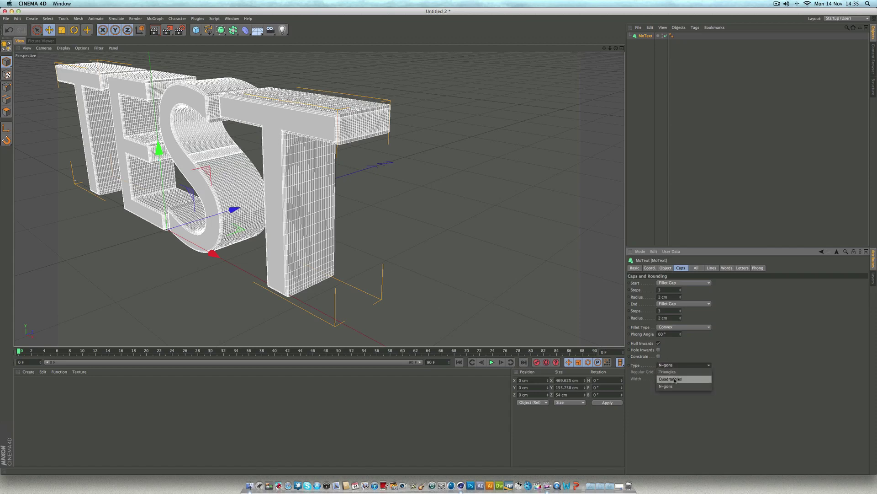
pyautogui.click(665, 380)
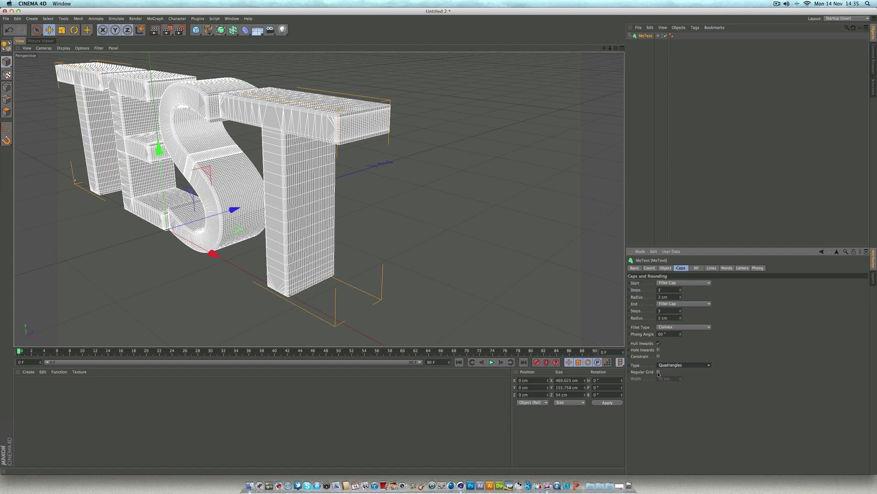
pyautogui.click(659, 372)
pyautogui.write('5')
pyautogui.press('Return')
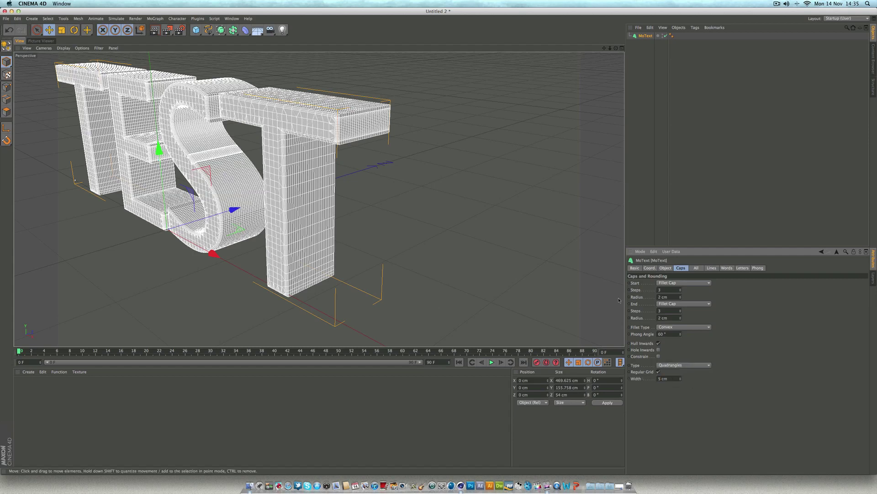
pyautogui.click(680, 380)
pyautogui.click(680, 380)
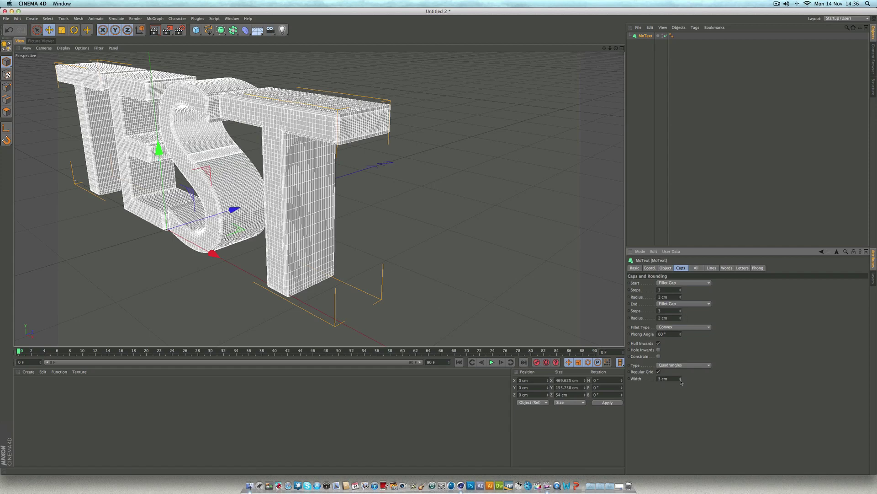
# - Add a Cloth NURBS object to the scene from the cloth simulation objects
pyautogui.click(438, 97)
pyautogui.click(644, 36)
pyautogui.scroll(-3, 429, 159)
pyautogui.moveTo(616, 48)
pyautogui.mouseDown()
pyautogui.moveTo(597, 54)
pyautogui.moveTo(616, 43)
pyautogui.moveTo(612, 57)
pyautogui.mouseUp()
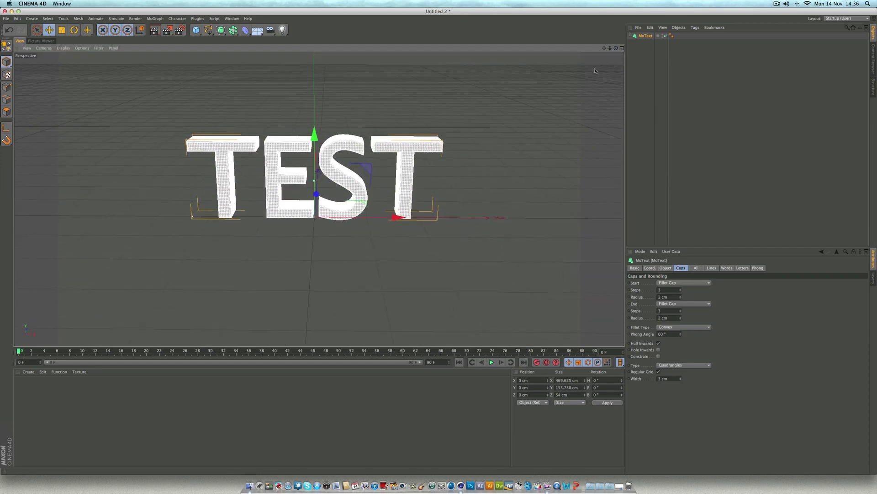
pyautogui.click(580, 83)
pyautogui.click(639, 38)
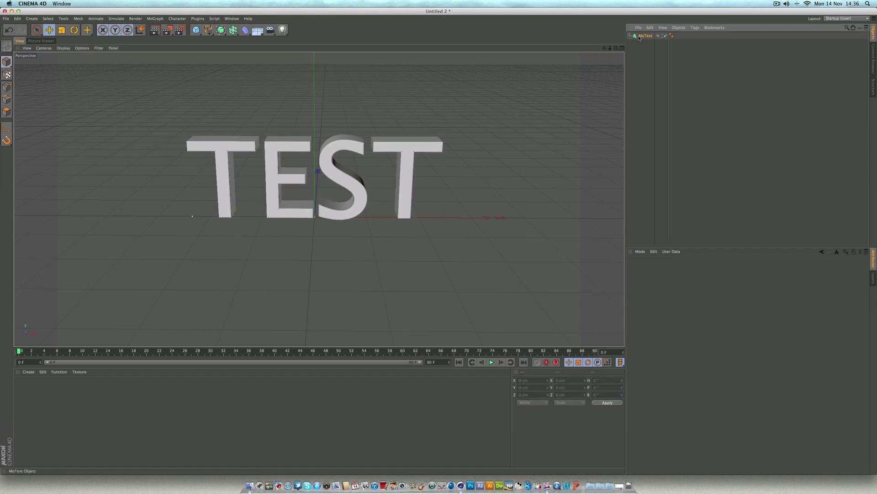
pyautogui.click(639, 37)
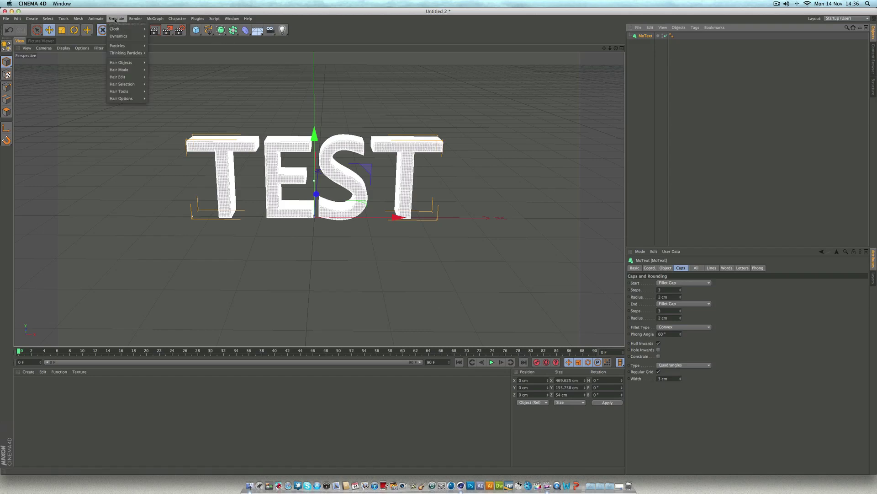
pyautogui.moveTo(125, 29)
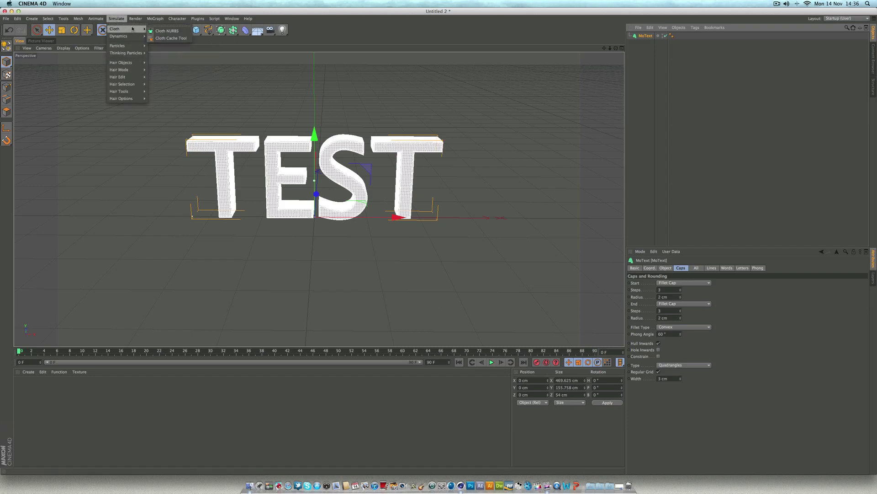
pyautogui.click(163, 30)
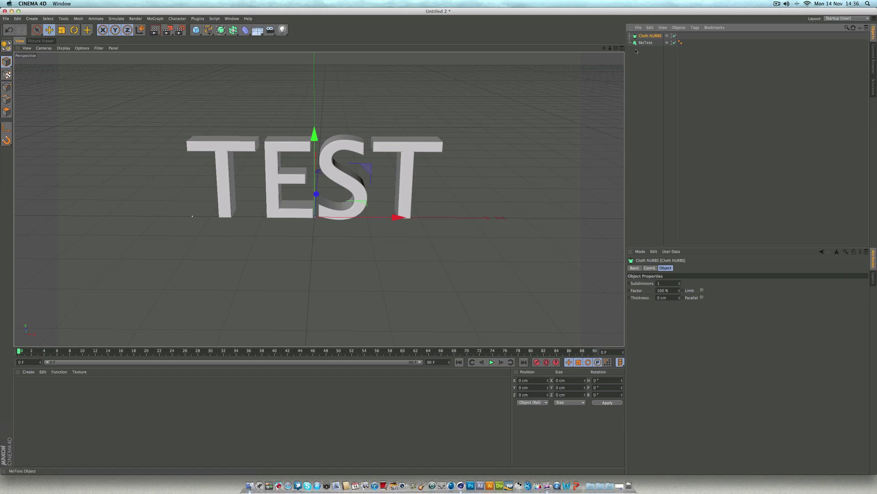
# - Place the MoText object above the Cloth NURBS, make the text editable and switch to point mode
pyautogui.moveTo(646, 42); pyautogui.dragTo(646, 36)
pyautogui.click(647, 36)
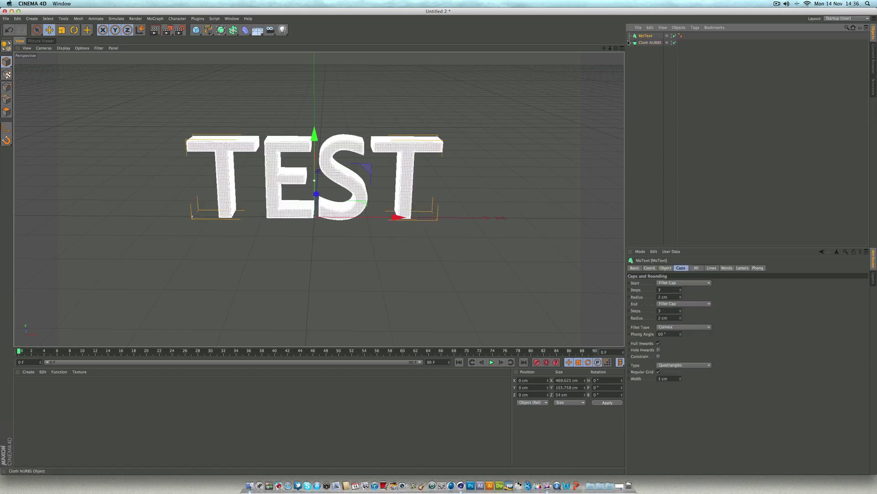
pyautogui.press('c')
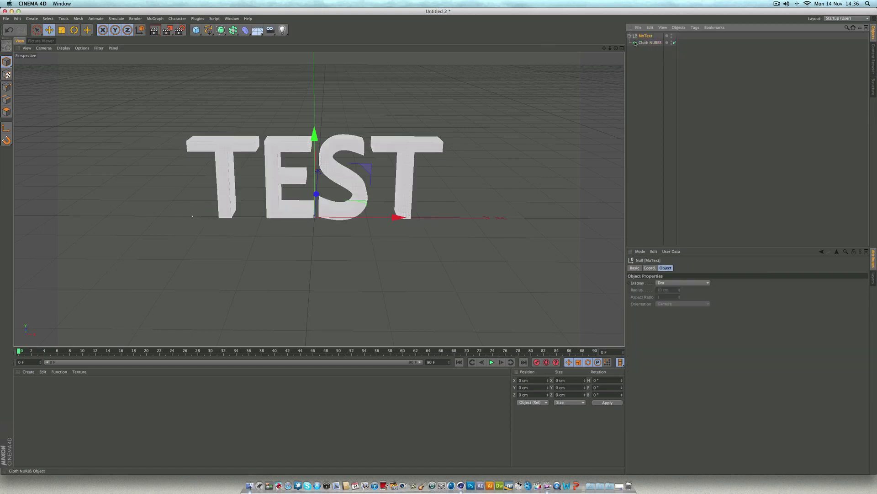
pyautogui.click(10, 86)
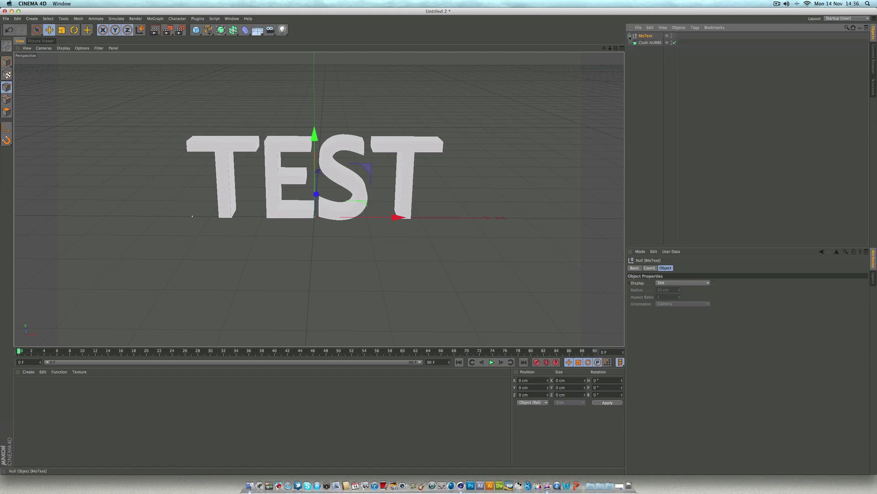
# - Select all children of the editable MoText and merge them into one polygon object with Connect Objects + Delete
pyautogui.rightClick(646, 37)
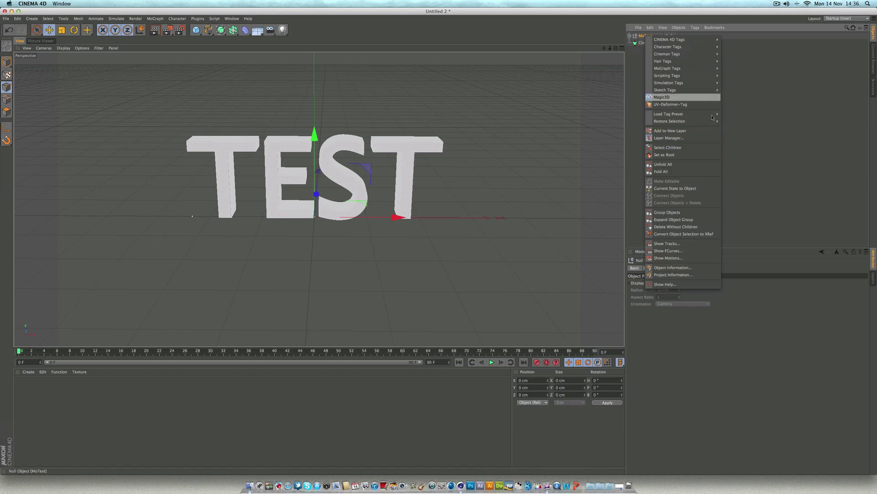
pyautogui.click(672, 147)
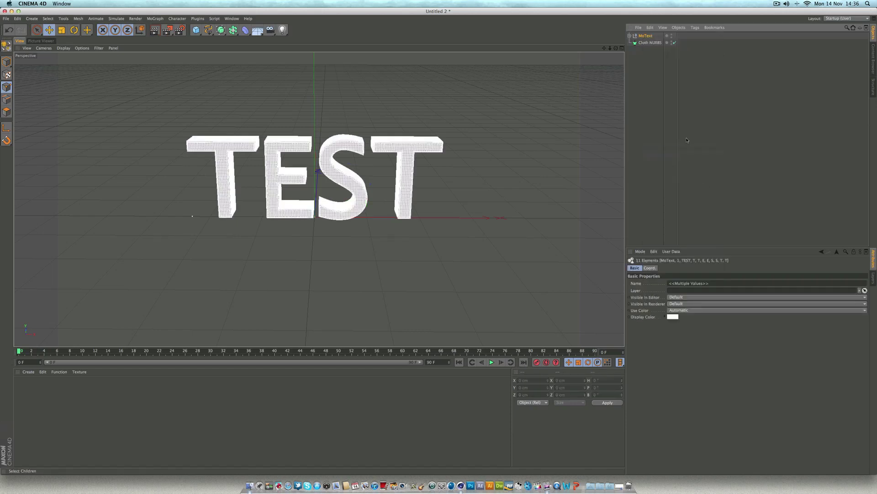
pyautogui.rightClick(646, 35)
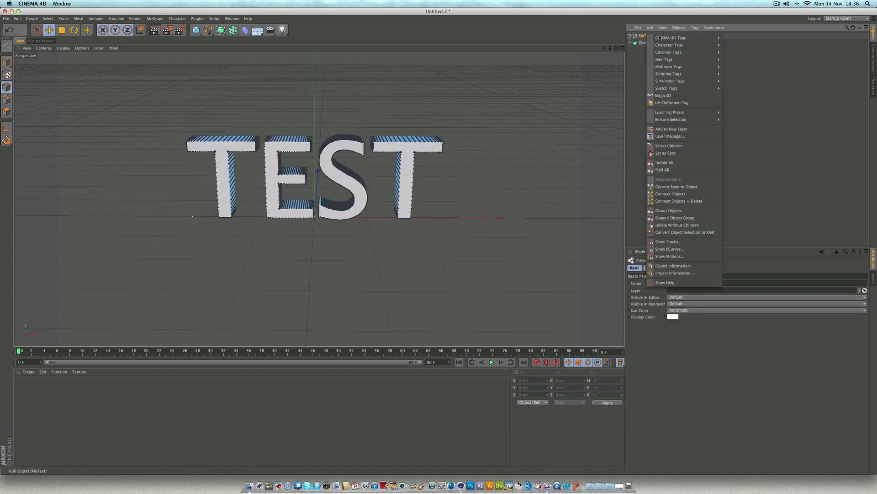
pyautogui.click(670, 146)
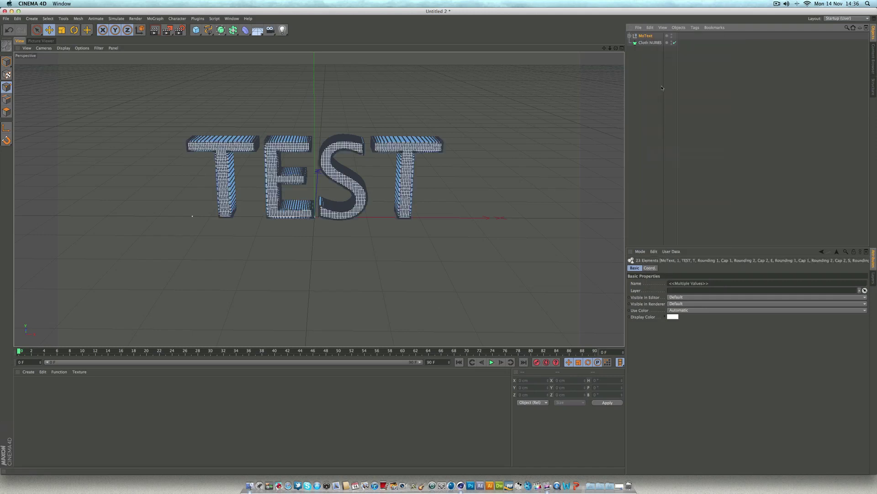
pyautogui.rightClick(655, 37)
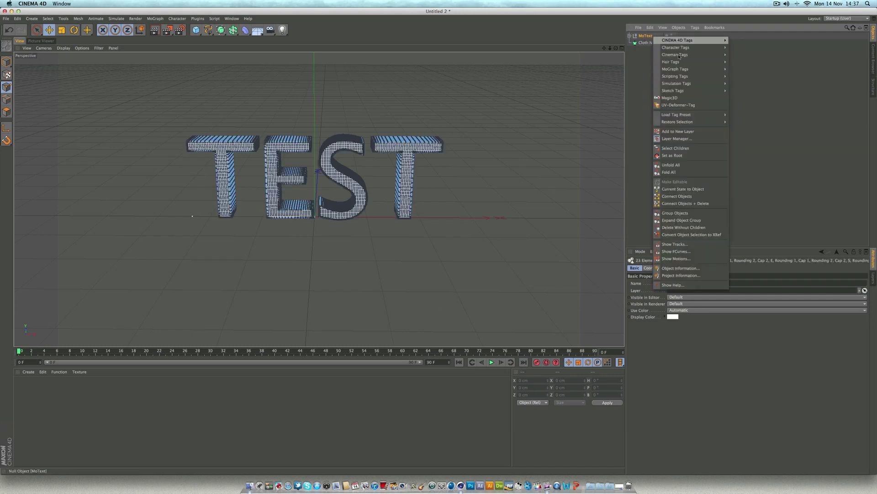
pyautogui.click(708, 203)
pyautogui.click(461, 145)
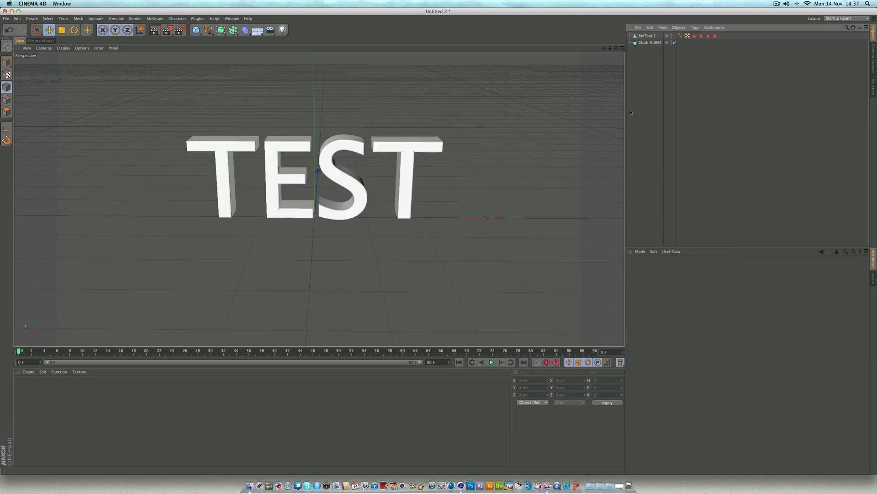
# - Select the merged text object and examine the points of its mesh up close
pyautogui.click(643, 42)
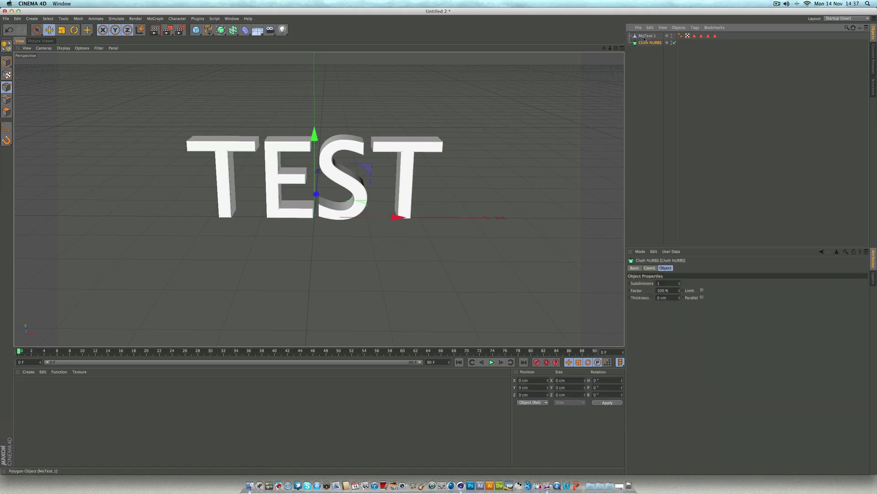
pyautogui.click(647, 36)
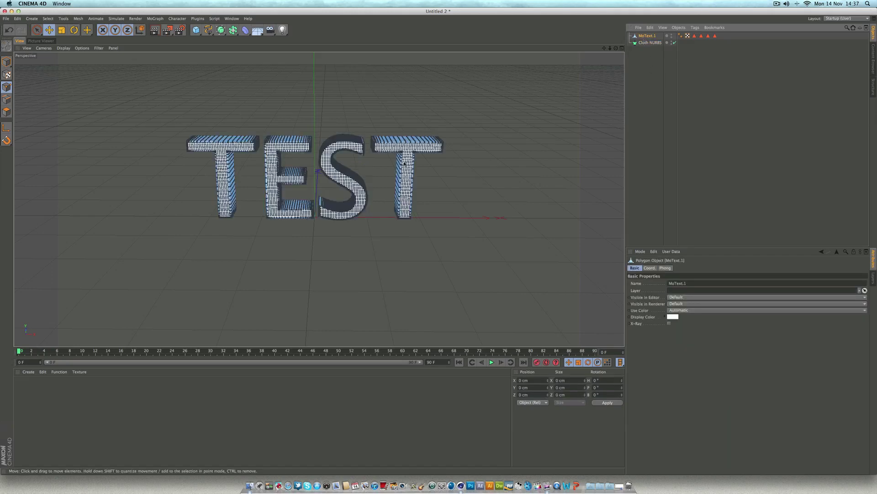
pyautogui.scroll(8, 404, 164)
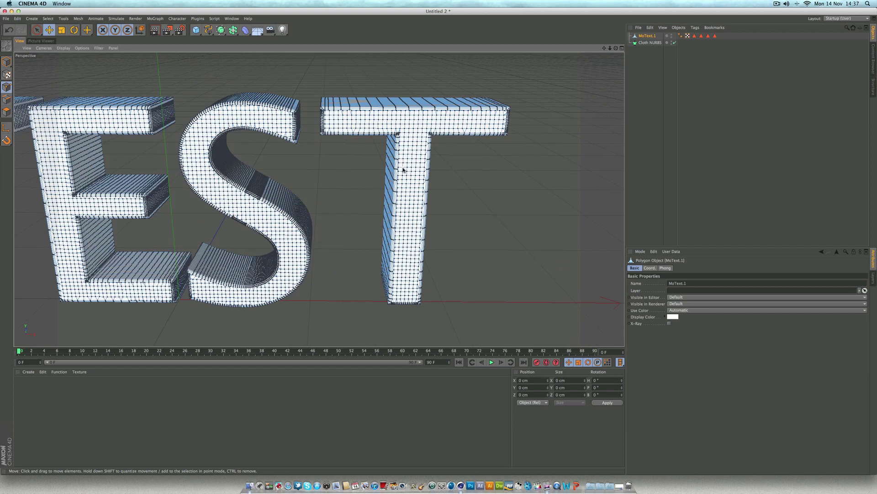
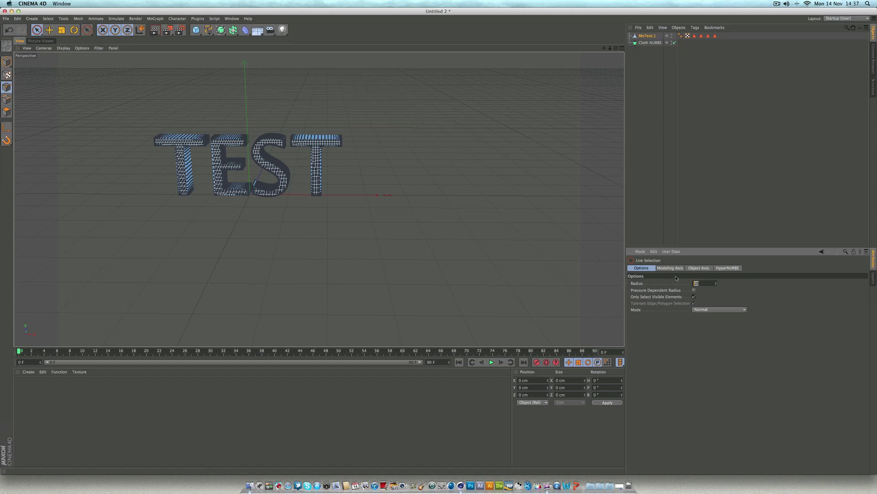
# - Set the Live Selection radius to 6 and add a Cloth simulation tag to the merged text object
pyautogui.write('6')
pyautogui.moveTo(603, 48); pyautogui.dragTo(637, 45)
pyautogui.rightClick(644, 36)
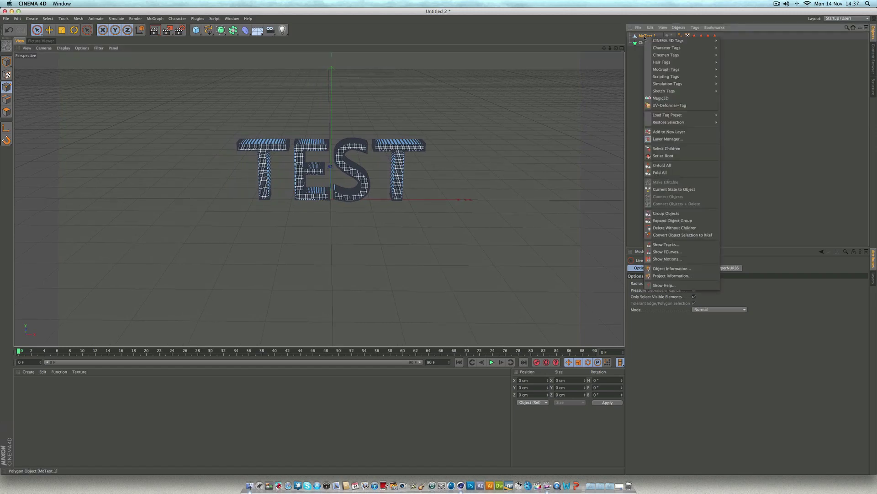
pyautogui.moveTo(679, 84)
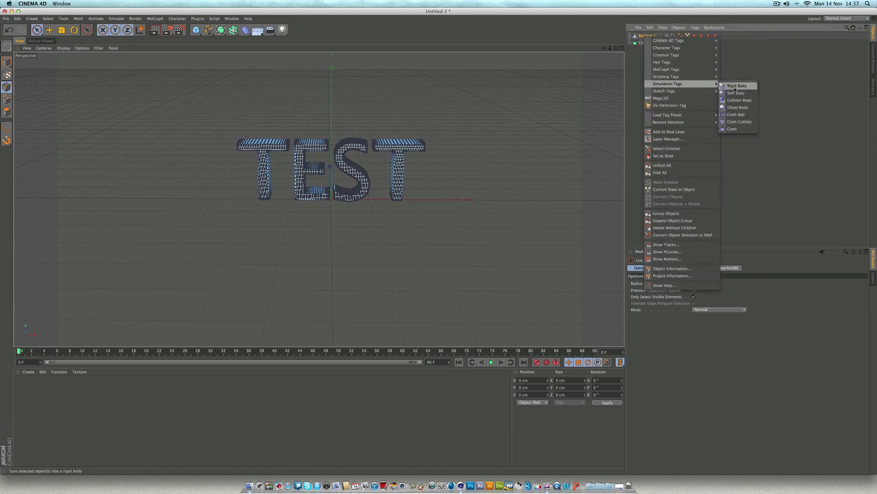
pyautogui.click(727, 130)
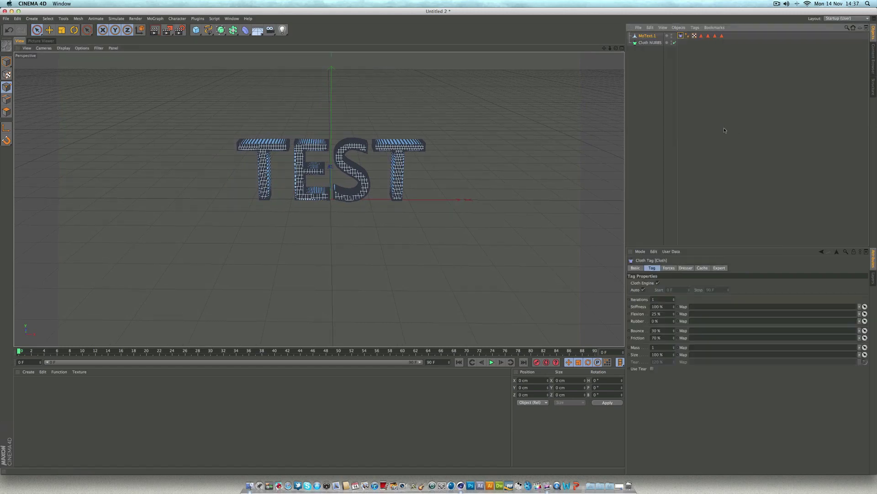
# - Show the Cloth tag's Dresser settings and select the points along the upper edge of the first T's crossbar end facing the E
pyautogui.click(687, 269)
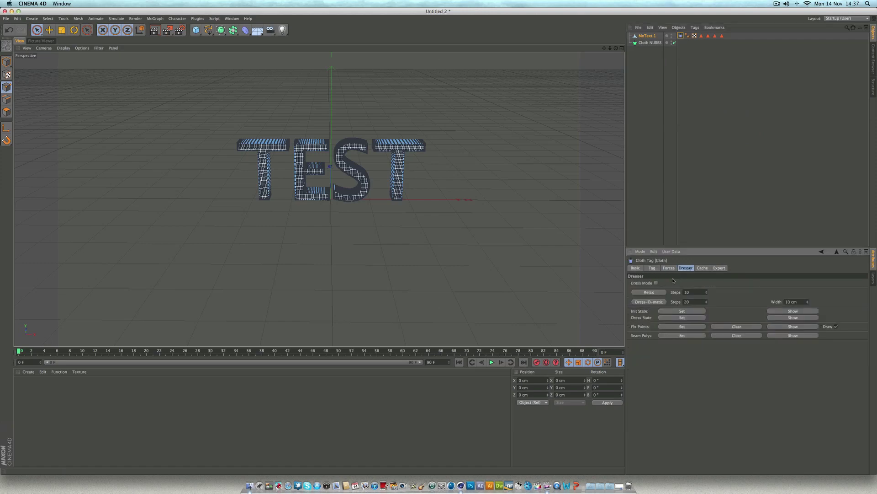
pyautogui.scroll(5, 280, 125)
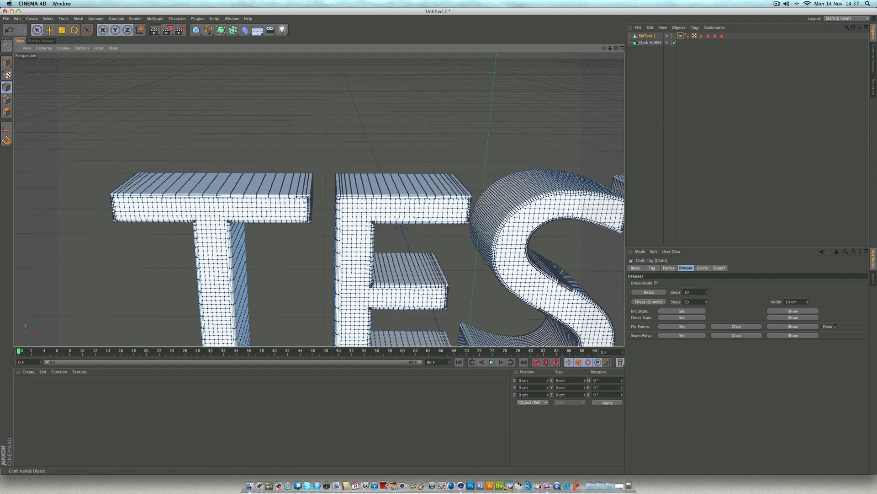
pyautogui.moveTo(327, 172)
pyautogui.keyDown('alt'); pyautogui.mouseDown()
pyautogui.moveTo(319, 199)
pyautogui.moveTo(303, 200)
pyautogui.moveTo(375, 163)
pyautogui.moveTo(324, 185)
pyautogui.moveTo(360, 159)
pyautogui.moveTo(299, 190)
pyautogui.moveTo(369, 160)
pyautogui.moveTo(343, 169)
pyautogui.mouseUp(); pyautogui.keyUp('alt')
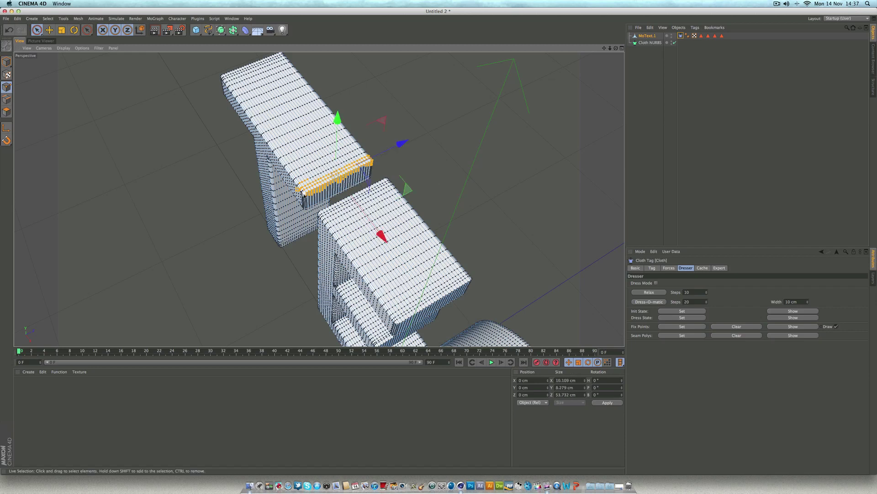
pyautogui.keyDown('alt'); pyautogui.moveTo(305, 195); pyautogui.dragTo(325, 196); pyautogui.keyUp('alt')
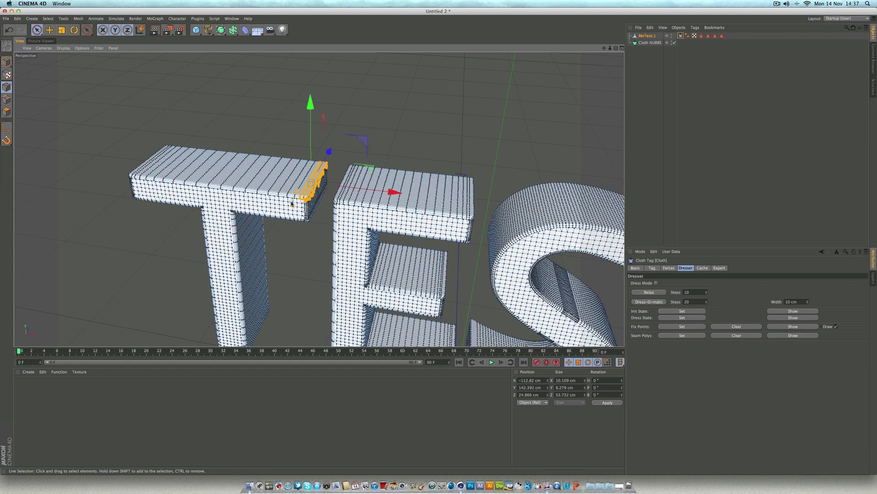
pyautogui.keyDown('ctrl'); pyautogui.moveTo(299, 187); pyautogui.dragTo(305, 182); pyautogui.keyUp('ctrl')
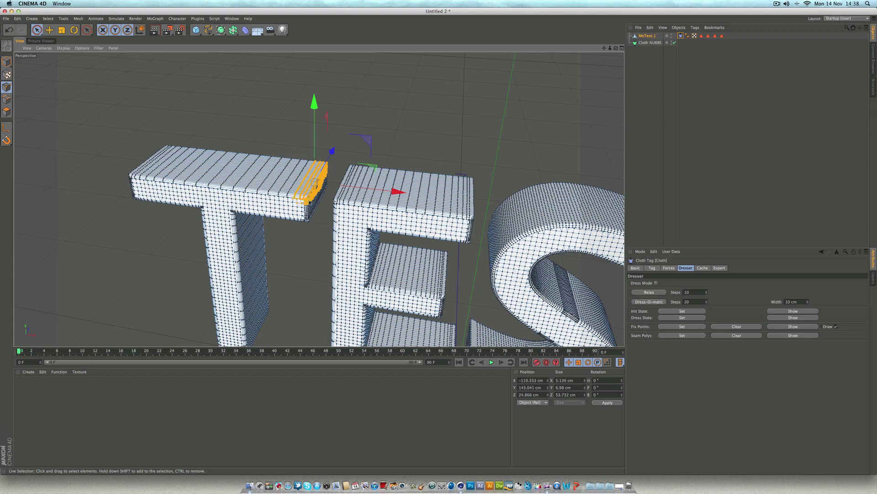
pyautogui.keyDown('shift'); pyautogui.moveTo(309, 202); pyautogui.dragTo(312, 202); pyautogui.keyUp('shift')
# - Add the points along the E's upper edge facing the first T to the point selection
pyautogui.moveTo(615, 48)
pyautogui.mouseDown()
pyautogui.moveTo(607, 28)
pyautogui.moveTo(358, 175)
pyautogui.moveTo(326, 214)
pyautogui.moveTo(378, 162)
pyautogui.mouseUp()
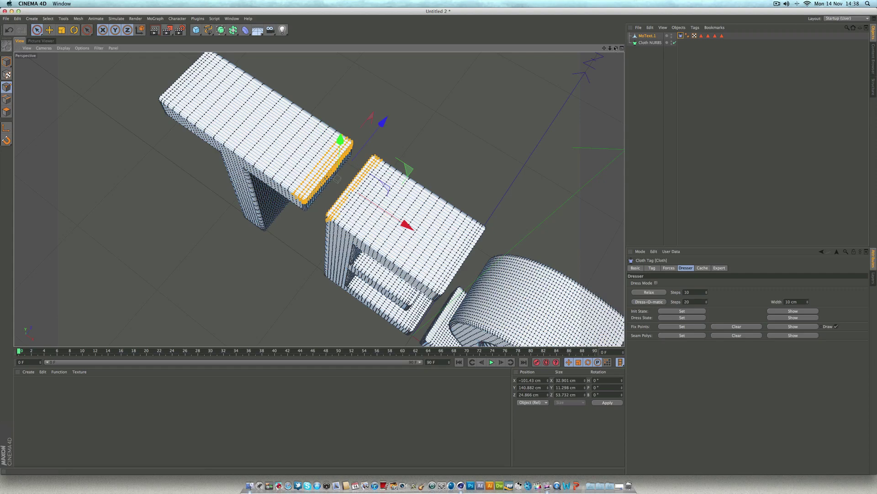
pyautogui.moveTo(616, 48); pyautogui.dragTo(663, 23)
pyautogui.keyDown('alt'); pyautogui.moveTo(319, 199); pyautogui.dragTo(306, 161); pyautogui.keyUp('alt')
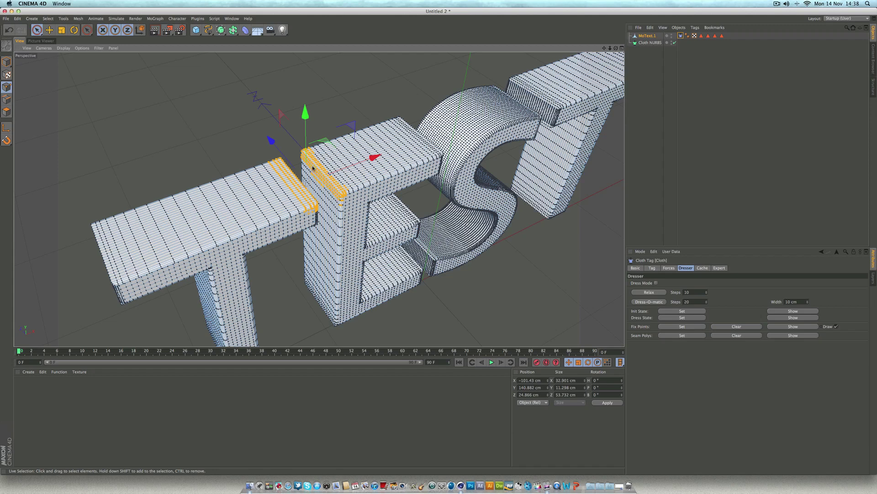
pyautogui.keyDown('shift'); pyautogui.click(350, 196); pyautogui.keyUp('shift')
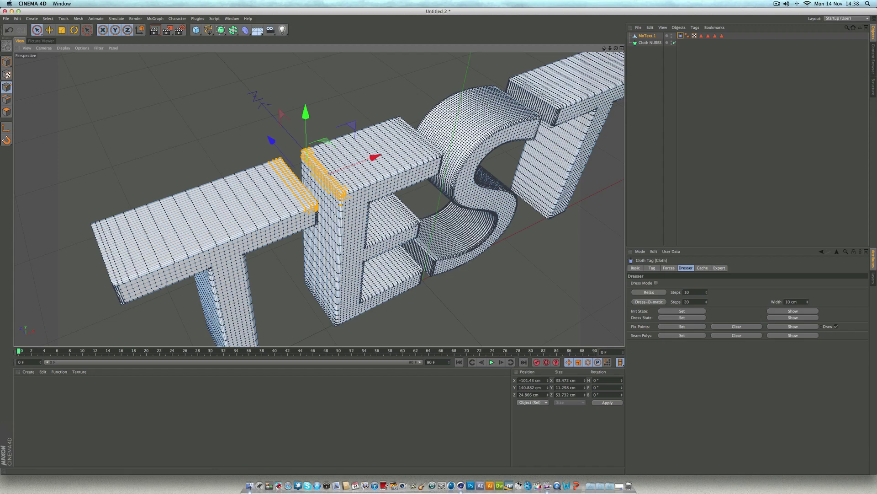
# - Add the upper-edge points of the S's top tip and of the last T's outer crossbar end to the selection
pyautogui.moveTo(604, 48); pyautogui.dragTo(502, 130)
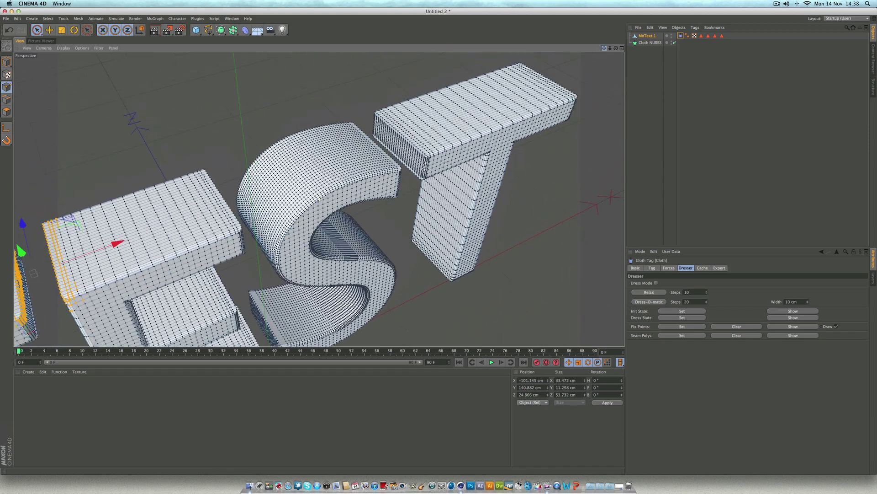
pyautogui.moveTo(617, 49); pyautogui.dragTo(579, 1)
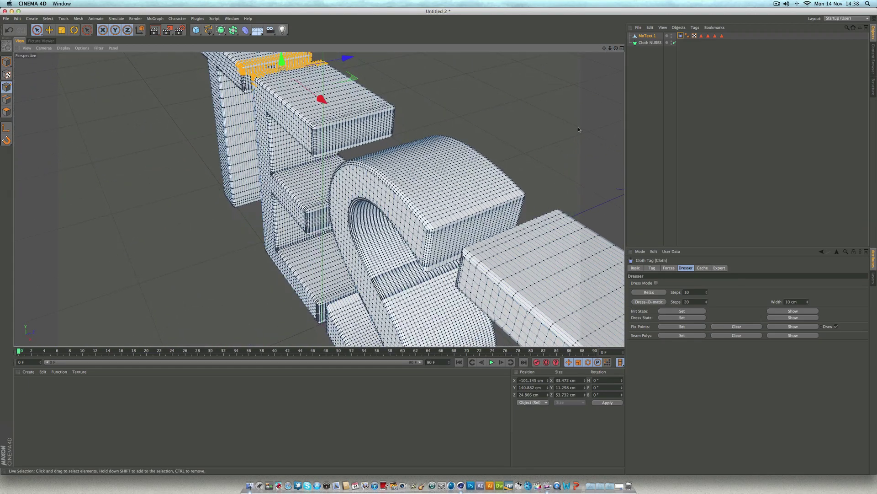
pyautogui.moveTo(436, 234)
pyautogui.mouseDown()
pyautogui.moveTo(428, 228)
pyautogui.moveTo(462, 213)
pyautogui.moveTo(435, 221)
pyautogui.moveTo(521, 188)
pyautogui.moveTo(436, 231)
pyautogui.moveTo(486, 218)
pyautogui.moveTo(509, 208)
pyautogui.moveTo(421, 234)
pyautogui.moveTo(422, 224)
pyautogui.moveTo(440, 236)
pyautogui.mouseUp()
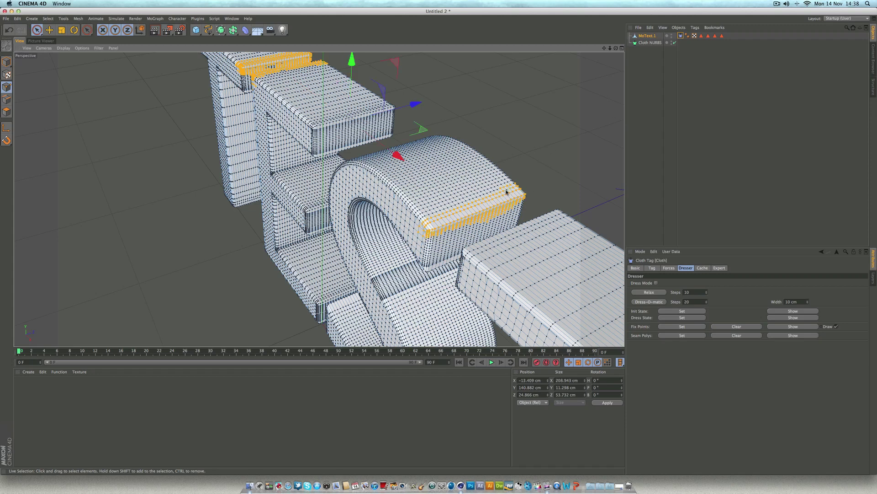
pyautogui.moveTo(610, 50); pyautogui.dragTo(605, 19)
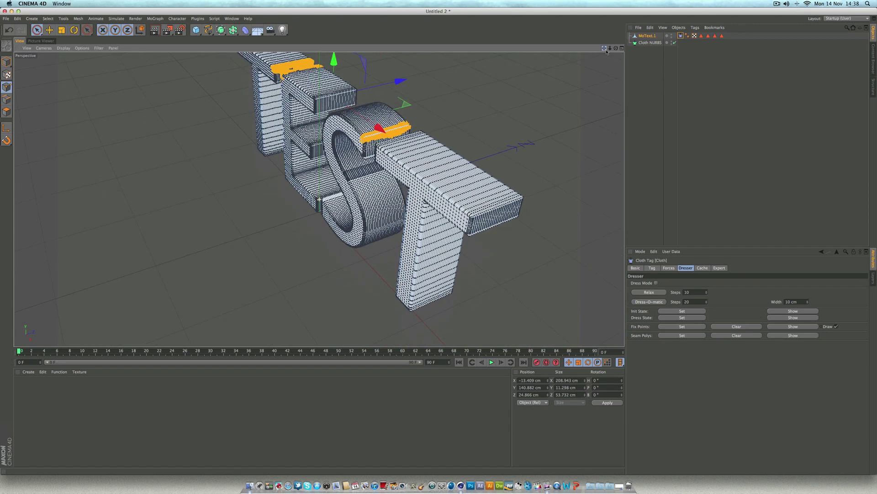
pyautogui.moveTo(472, 216)
pyautogui.keyDown('shift'); pyautogui.mouseDown()
pyautogui.moveTo(521, 202)
pyautogui.moveTo(478, 211)
pyautogui.moveTo(501, 197)
pyautogui.mouseUp(); pyautogui.keyUp('shift')
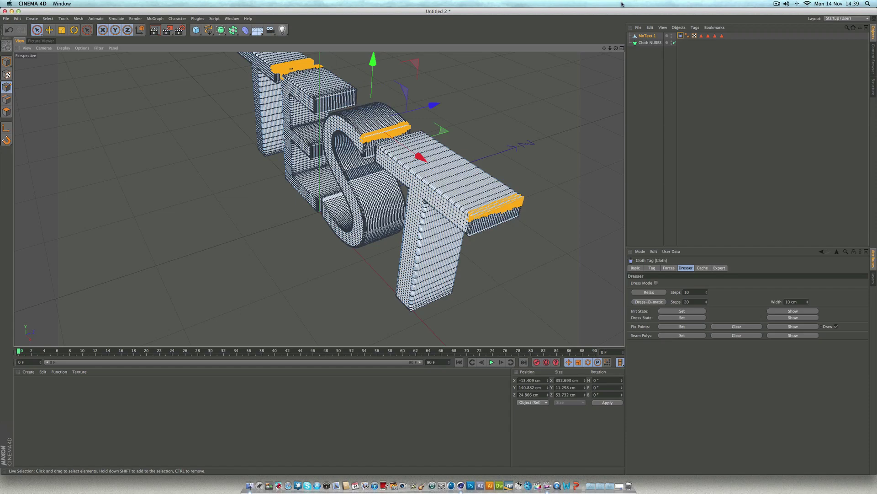
# - Add the points of the last T's crossbar end facing the S and set all selected points as Fix Points
pyautogui.moveTo(616, 48)
pyautogui.mouseDown()
pyautogui.moveTo(667, 23)
pyautogui.moveTo(616, 48)
pyautogui.mouseUp()
pyautogui.moveTo(310, 91); pyautogui.dragTo(330, 116)
pyautogui.press('super+z')
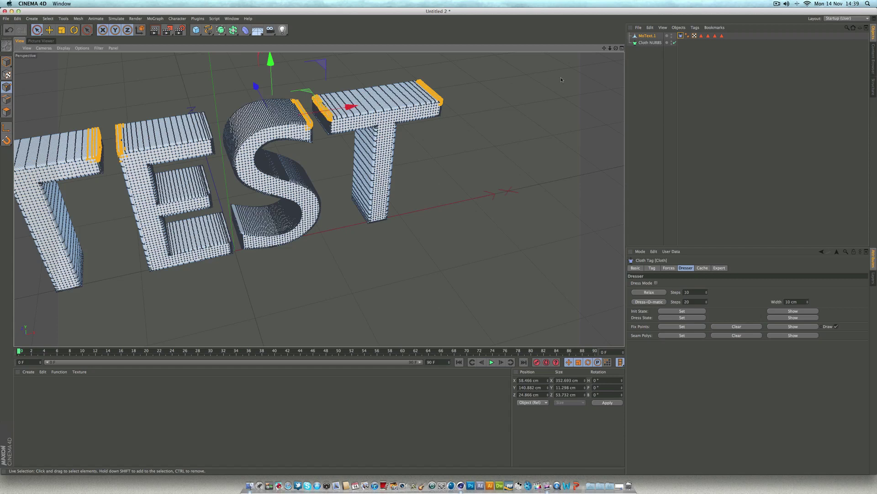
pyautogui.moveTo(604, 48); pyautogui.dragTo(661, 28)
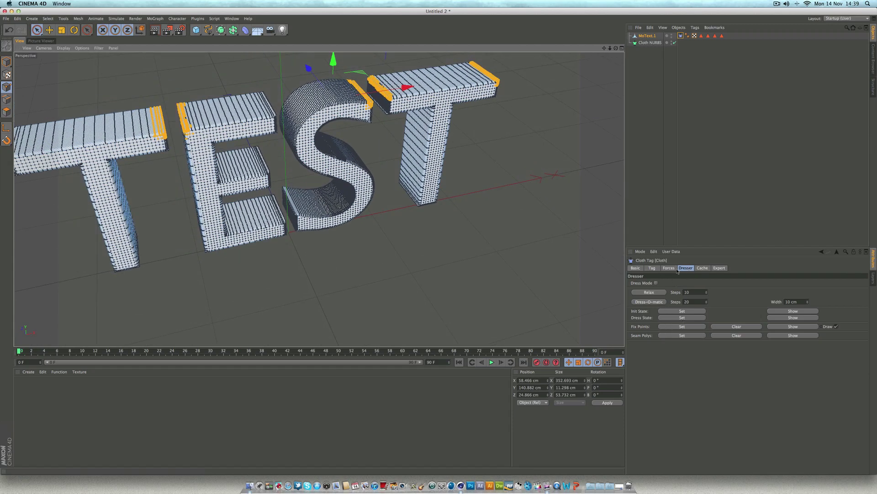
pyautogui.click(669, 327)
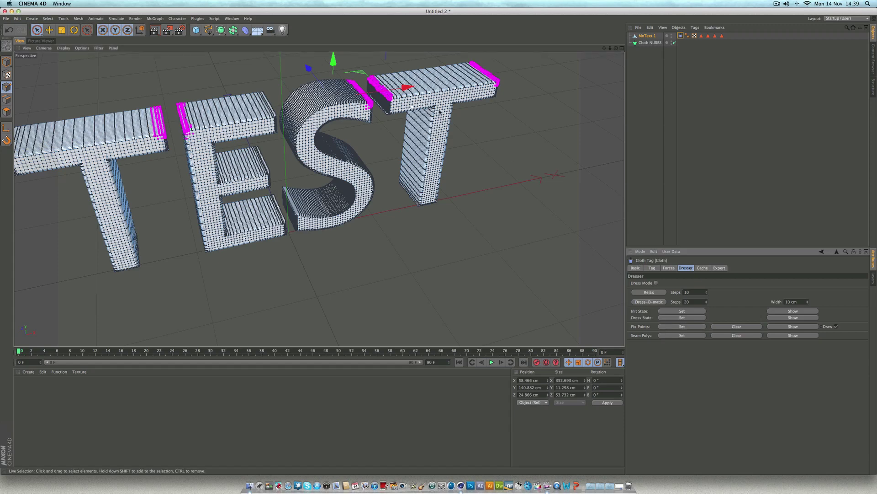
# - Extend the animation to 150 frames and stretch the visible timeline range to cover its full length
pyautogui.moveTo(610, 48)
pyautogui.mouseDown()
pyautogui.moveTo(583, 50)
pyautogui.moveTo(606, 46)
pyautogui.moveTo(573, 28)
pyautogui.moveTo(606, 48)
pyautogui.moveTo(624, 40)
pyautogui.mouseUp()
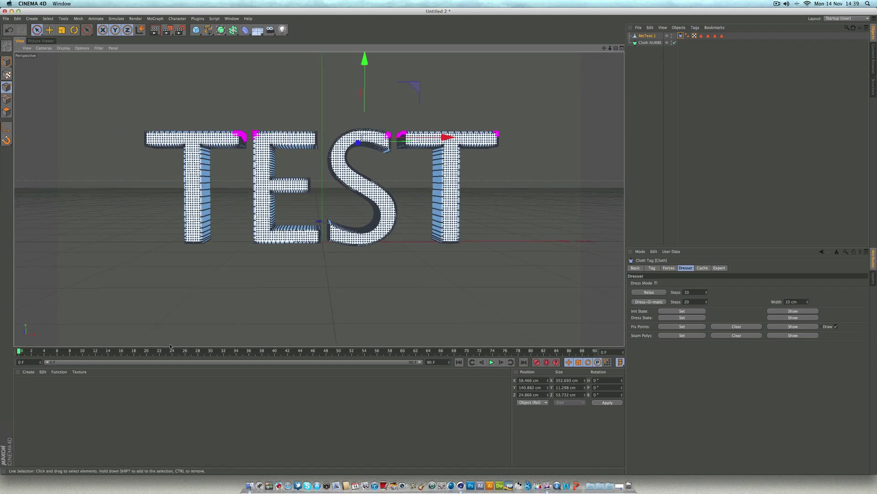
pyautogui.moveTo(438, 364); pyautogui.dragTo(353, 367)
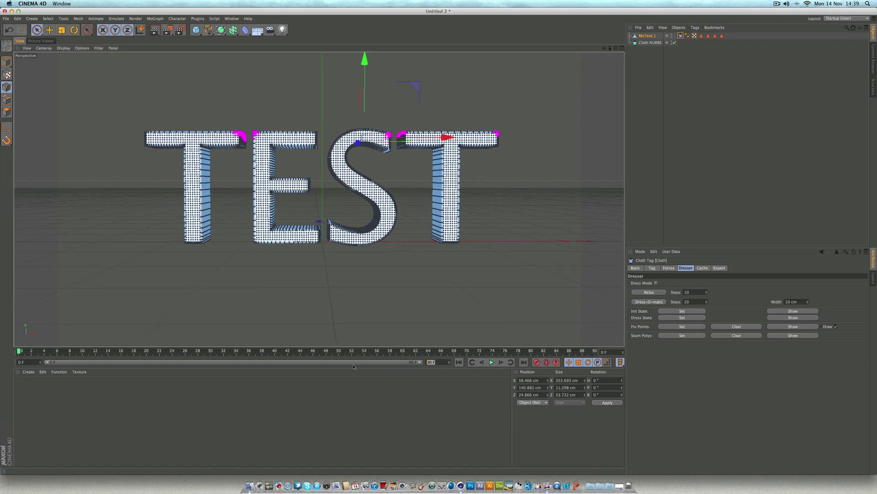
pyautogui.write('150')
pyautogui.press('Return')
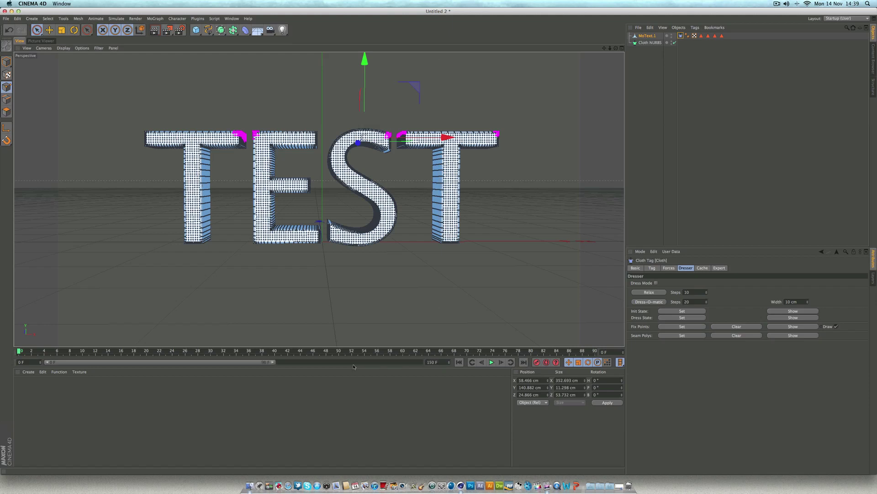
pyautogui.moveTo(268, 364); pyautogui.dragTo(419, 362)
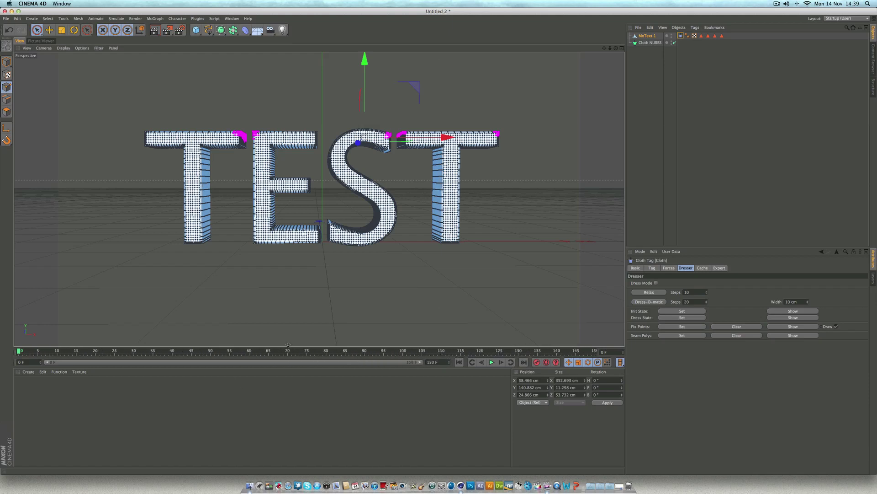
# - At frame 40, set the cloth's Gravity, Wind Direction Z, Wind Turbulence Strength and Wind Turbulence Speed to 0
pyautogui.click(172, 351)
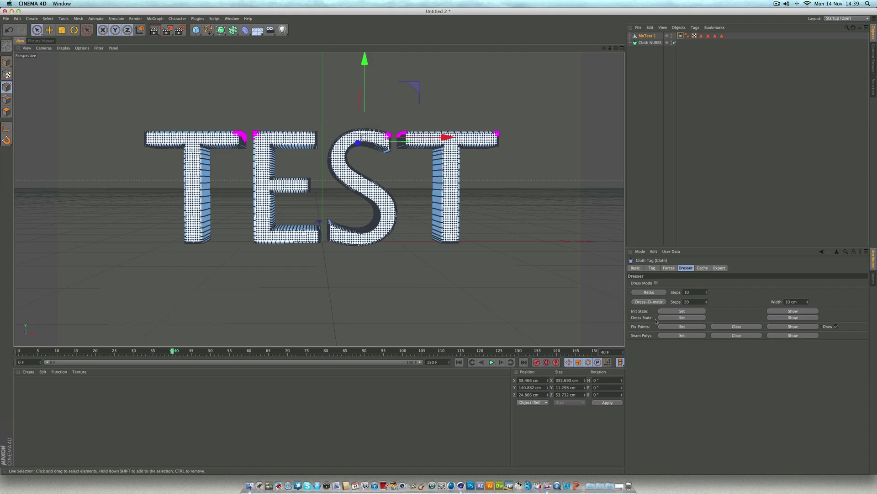
pyautogui.click(668, 268)
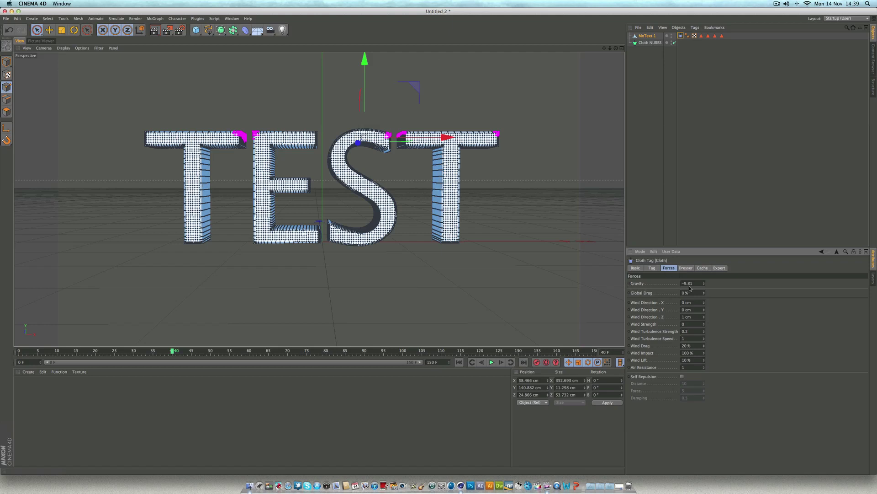
pyautogui.moveTo(690, 285); pyautogui.dragTo(670, 284)
pyautogui.write('0')
pyautogui.moveTo(693, 331); pyautogui.dragTo(661, 336)
pyautogui.write('0')
pyautogui.doubleClick(693, 317)
pyautogui.write('0')
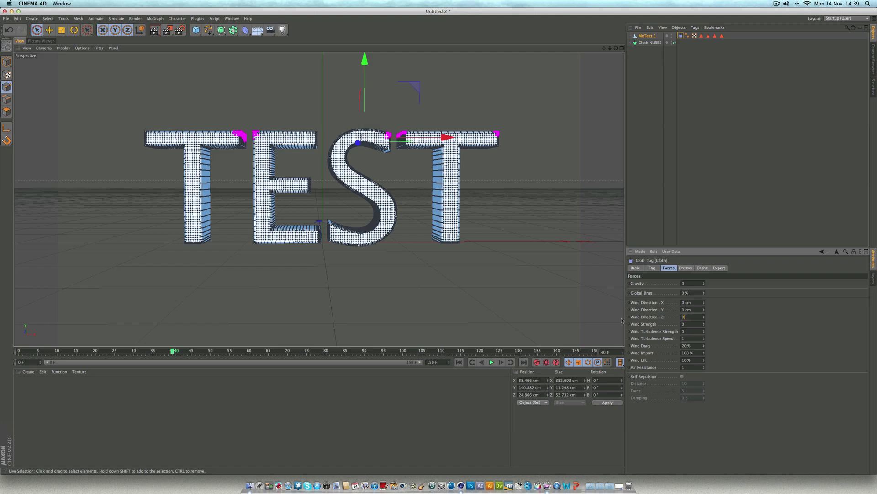
pyautogui.moveTo(693, 345); pyautogui.dragTo(683, 346)
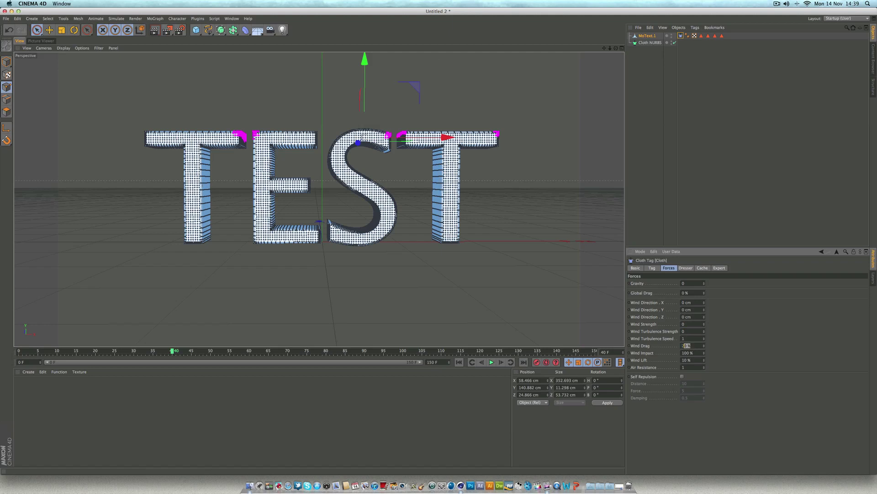
pyautogui.doubleClick(694, 339)
# - Play the animation to check the cloth without forces, stop it and return to frame 40
pyautogui.click(488, 363)
pyautogui.click(174, 352)
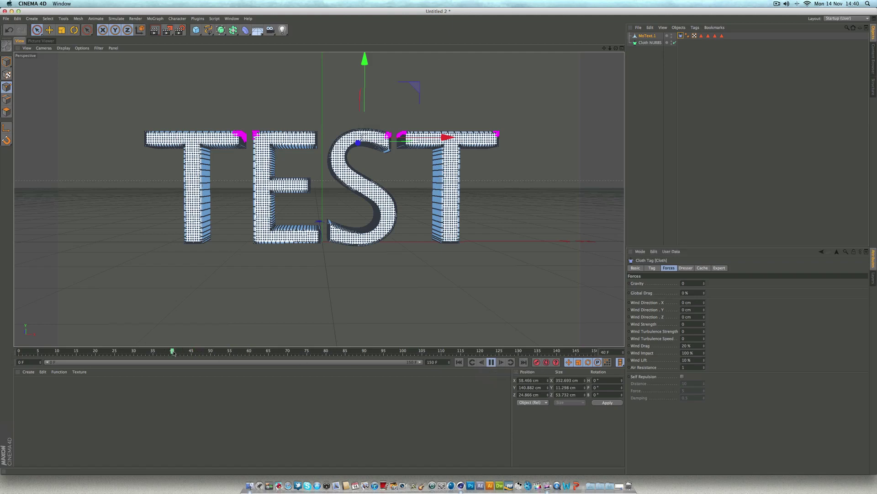
pyautogui.press('F8')
pyautogui.click(171, 352)
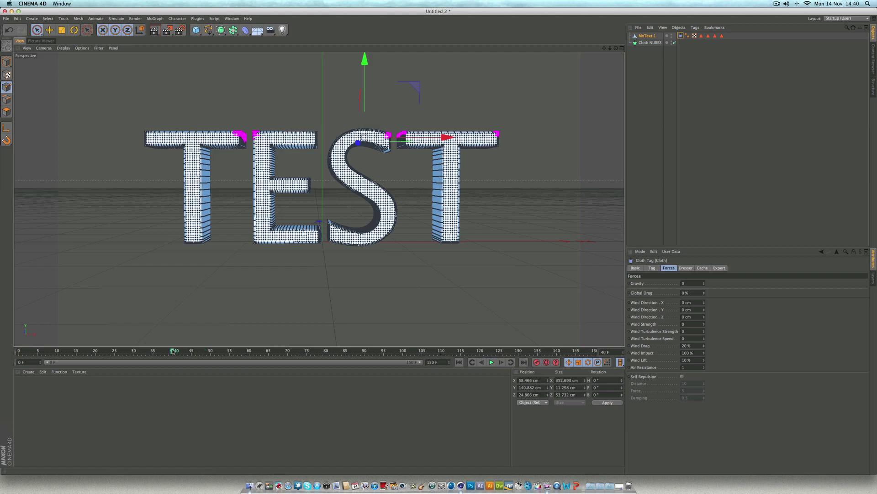
# - Keyframe all the cloth force values from Gravity through Air Resistance at frame 40
pyautogui.keyDown('ctrl'); pyautogui.click(629, 283); pyautogui.keyUp('ctrl')
pyautogui.keyDown('ctrl'); pyautogui.click(629, 292); pyautogui.keyUp('ctrl')
pyautogui.keyDown('ctrl'); pyautogui.click(629, 303); pyautogui.keyUp('ctrl')
pyautogui.keyDown('ctrl'); pyautogui.click(629, 310); pyautogui.keyUp('ctrl')
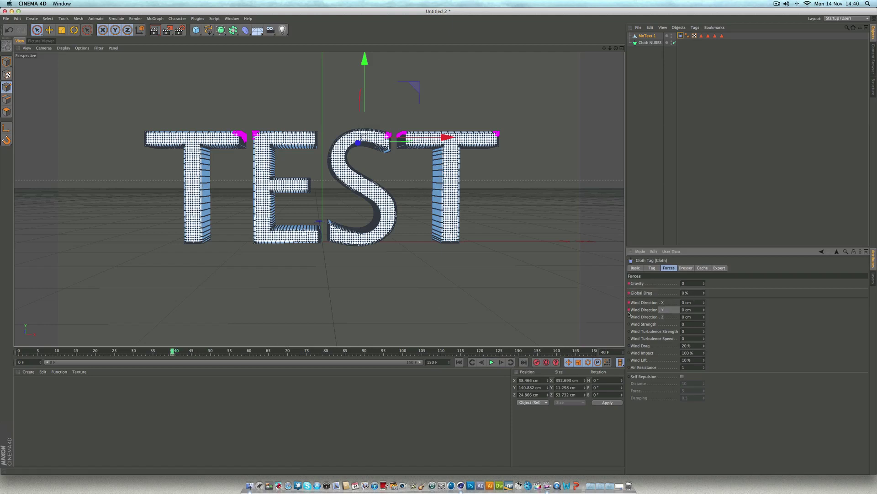
pyautogui.moveTo(630, 314); pyautogui.dragTo(631, 367)
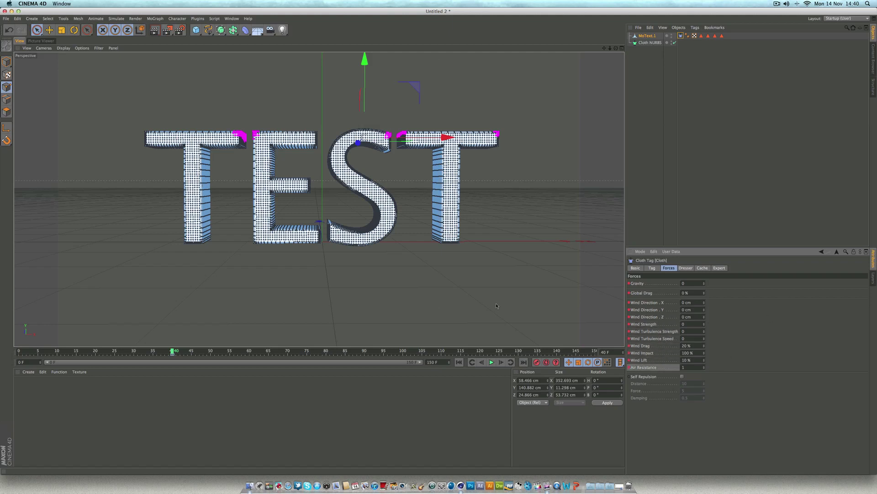
# - Advance to frame 41 and set the cloth's Gravity to -2.1, Wind Direction Y to 0.5 cm and Wind Direction Z to 0.6 cm
pyautogui.click(502, 363)
pyautogui.click(694, 309)
pyautogui.write('0.5')
pyautogui.press('Tab')
pyautogui.write('0')
pyautogui.press('Return')
# - Set Wind Strength to 0.4 and Wind Turbulence Strength to 25, and keyframe the cloth force values at frame 41
pyautogui.doubleClick(683, 324)
pyautogui.write('20')
pyautogui.doubleClick(690, 346)
pyautogui.click(684, 338)
pyautogui.click(766, 346)
pyautogui.click(635, 284)
pyautogui.moveTo(630, 295); pyautogui.dragTo(630, 346)
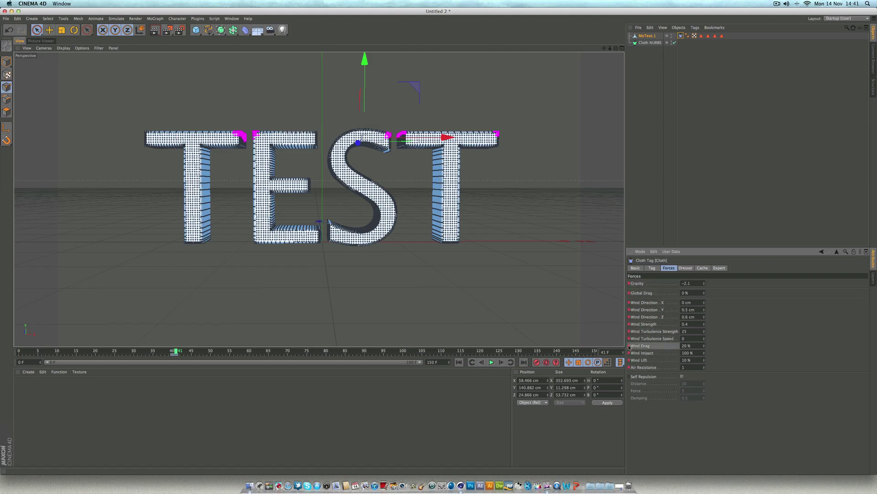
# - Play the cloth simulation to frame 73, stop it, deselect the points and render a preview of the hanging text
pyautogui.click(491, 362)
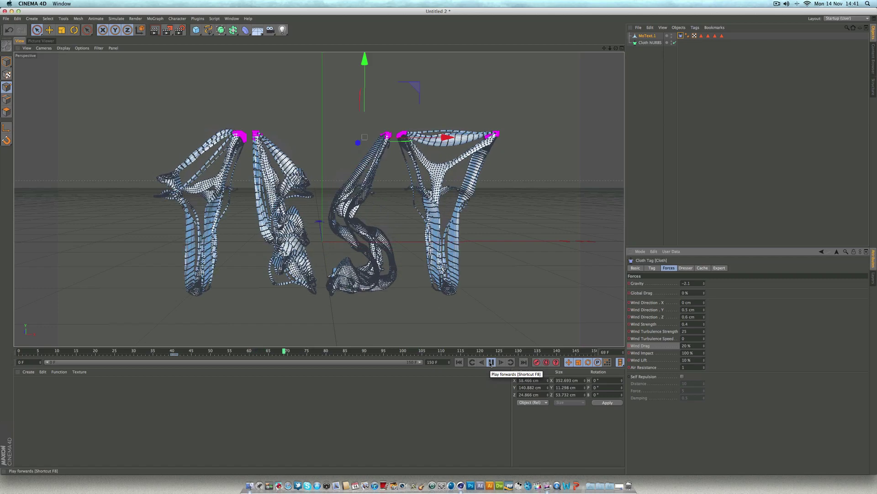
pyautogui.click(491, 362)
pyautogui.click(537, 268)
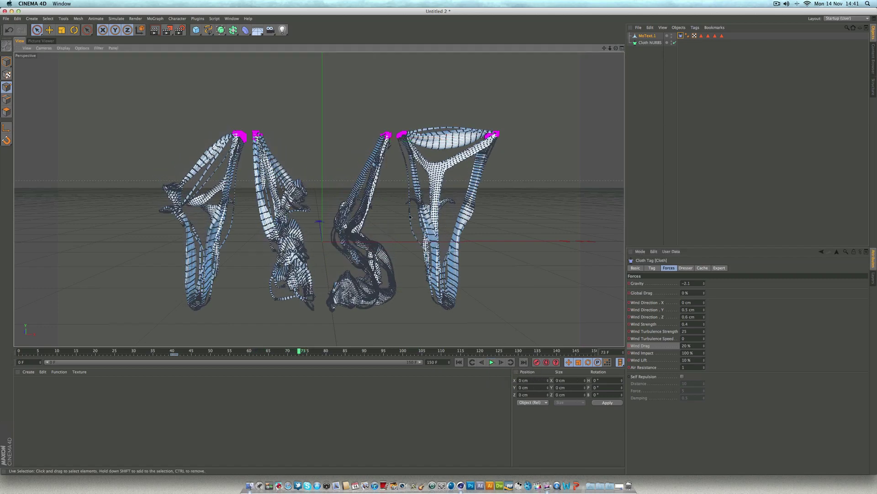
pyautogui.click(155, 30)
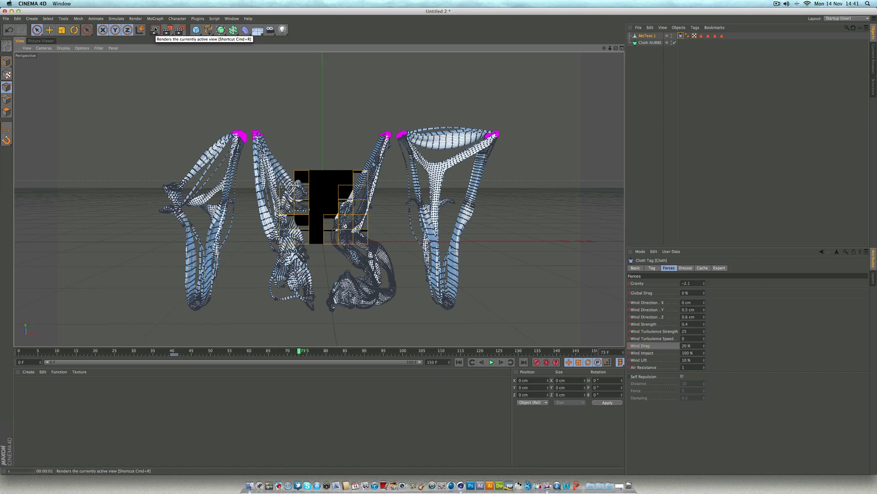
# - Set the Anti-Aliasing Min Level to 1x1 and Max Level to 2x2 in the render settings, and render a preview of the view
pyautogui.click(180, 30)
pyautogui.click(150, 103)
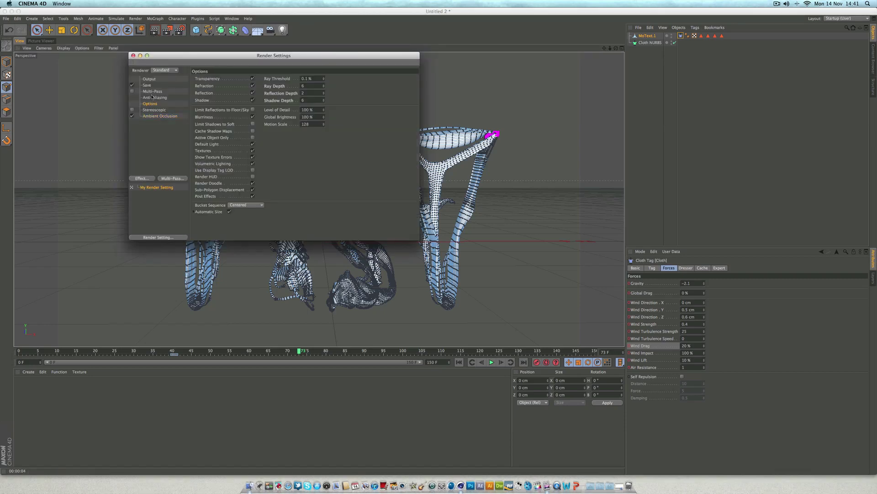
pyautogui.click(154, 97)
pyautogui.click(254, 81)
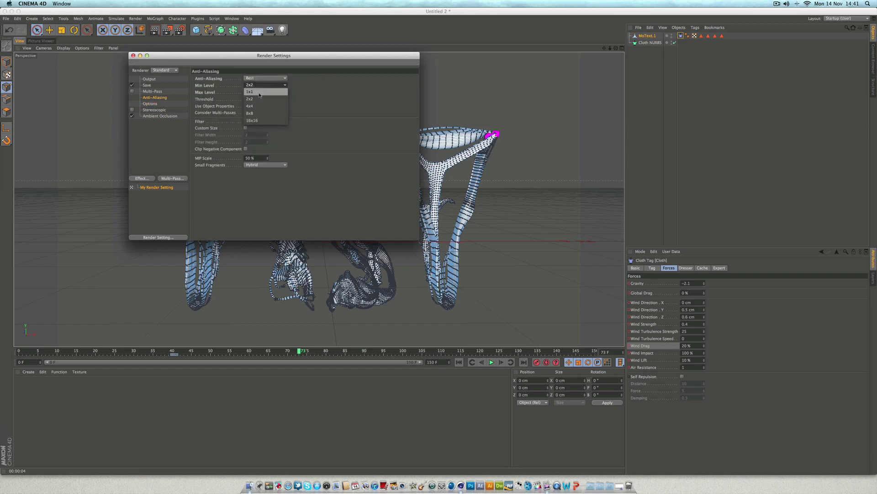
pyautogui.click(257, 98)
pyautogui.click(258, 86)
pyautogui.click(258, 91)
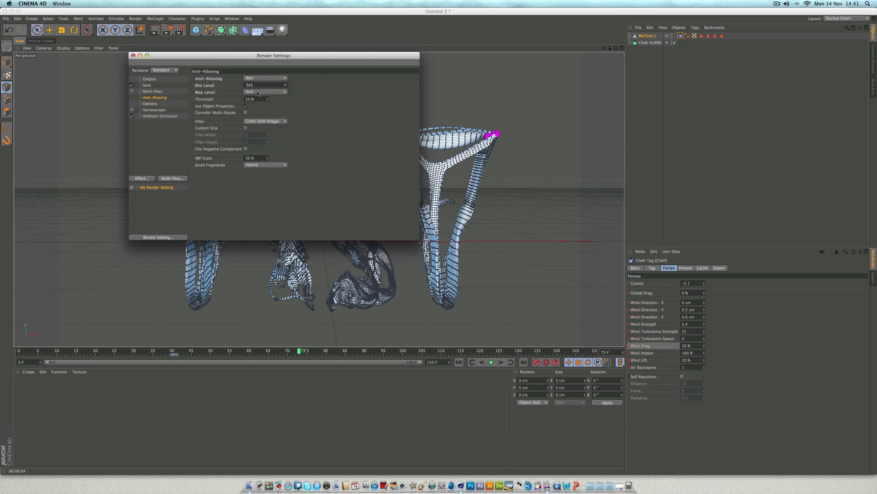
pyautogui.click(258, 92)
pyautogui.click(258, 101)
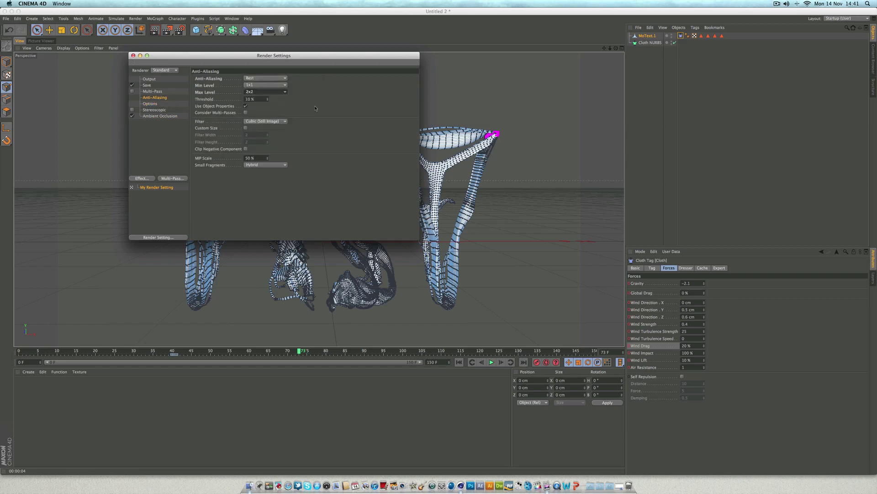
pyautogui.click(133, 55)
pyautogui.click(154, 31)
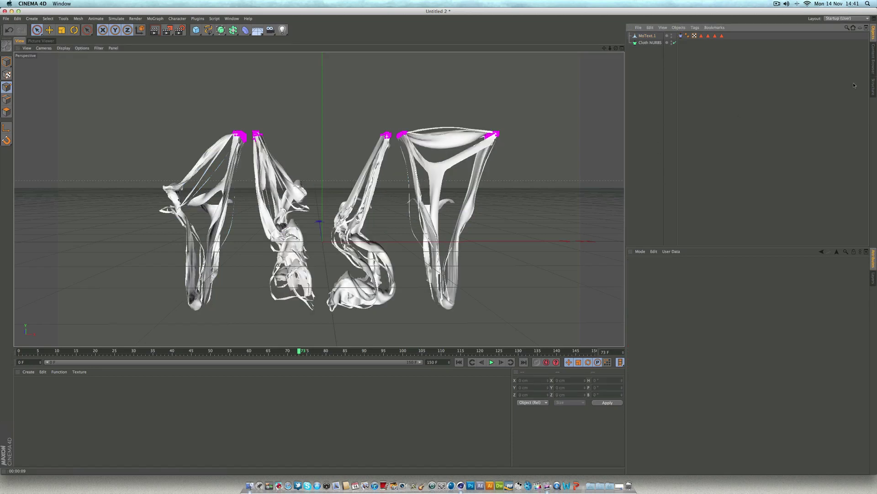
# - Add the Overhead Softbox light from the Content Browser's presets to the scene and return to the object list
pyautogui.click(873, 64)
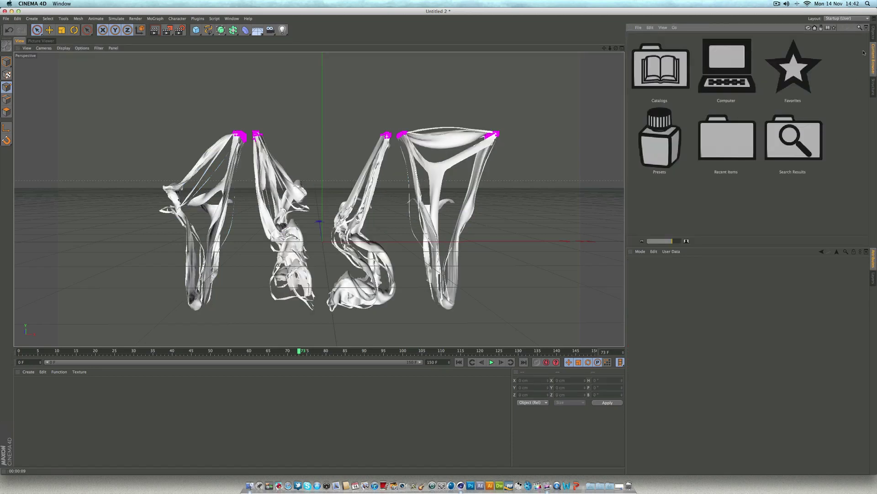
pyautogui.doubleClick(663, 154)
pyautogui.scroll(-5, 663, 154)
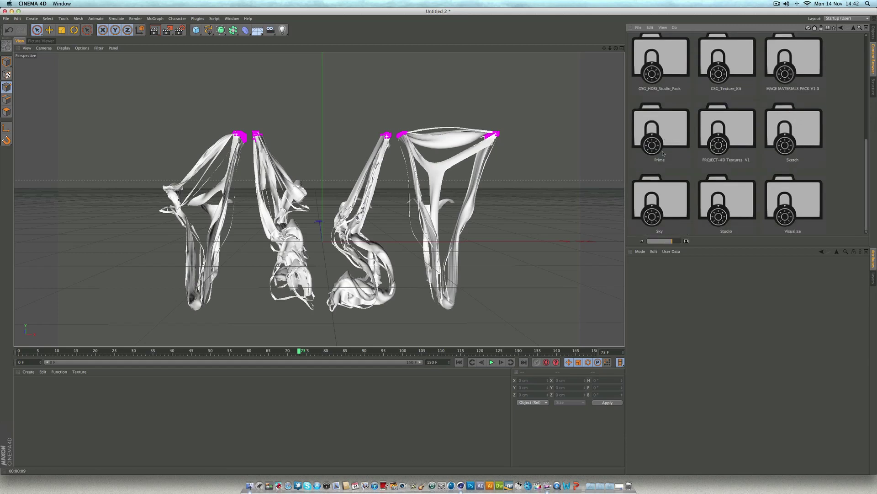
pyautogui.doubleClick(665, 115)
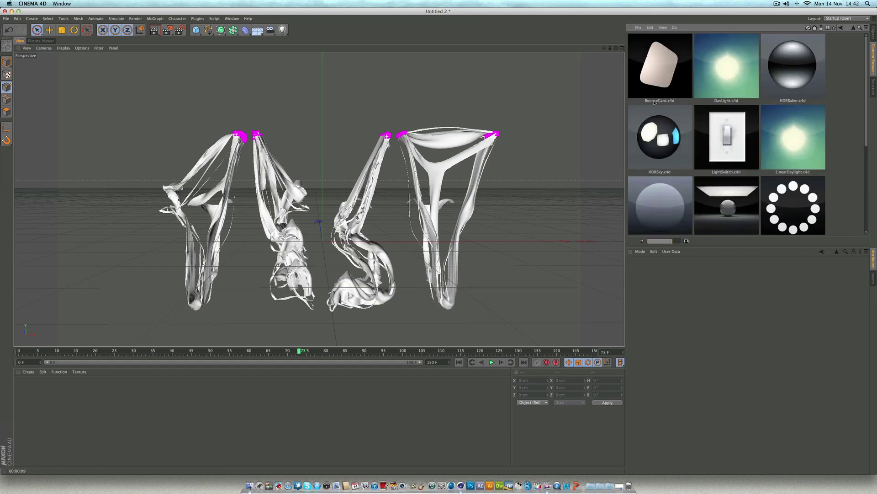
pyautogui.doubleClick(726, 183)
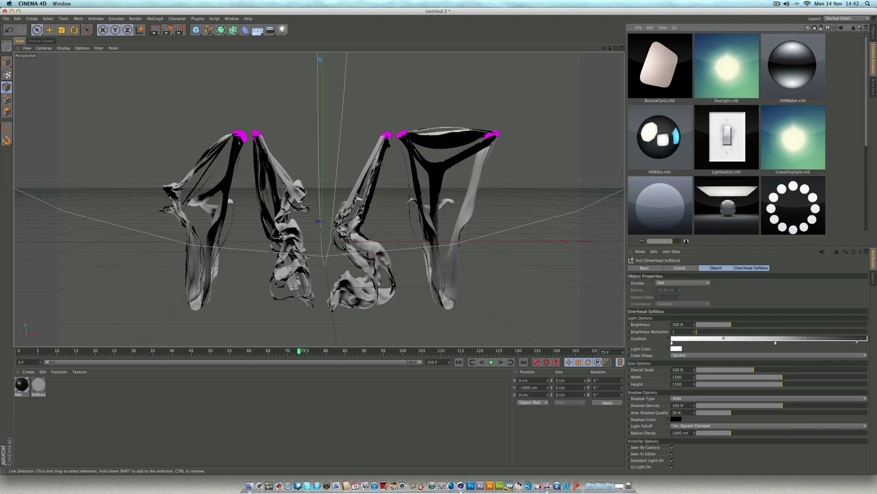
pyautogui.click(873, 29)
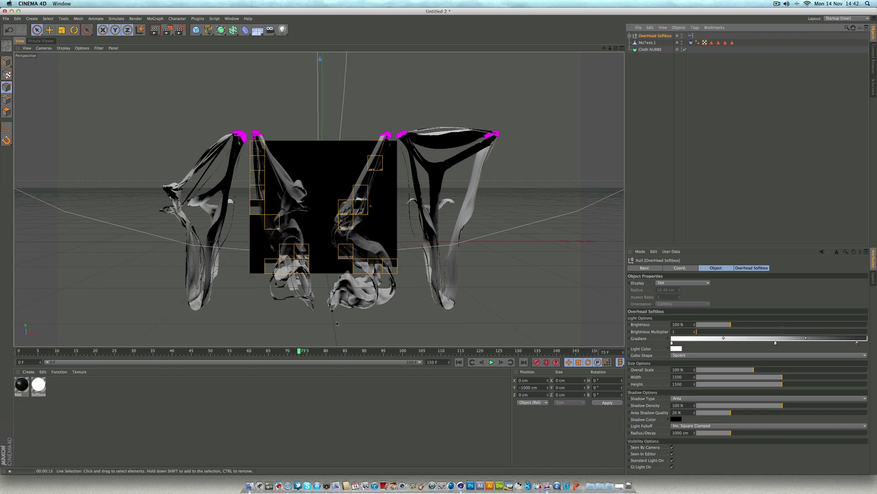
# - Return to frame 0, render a preview of the lit text, and render the animation to the Picture Viewer without saving
pyautogui.moveTo(142, 351); pyautogui.dragTo(18, 351)
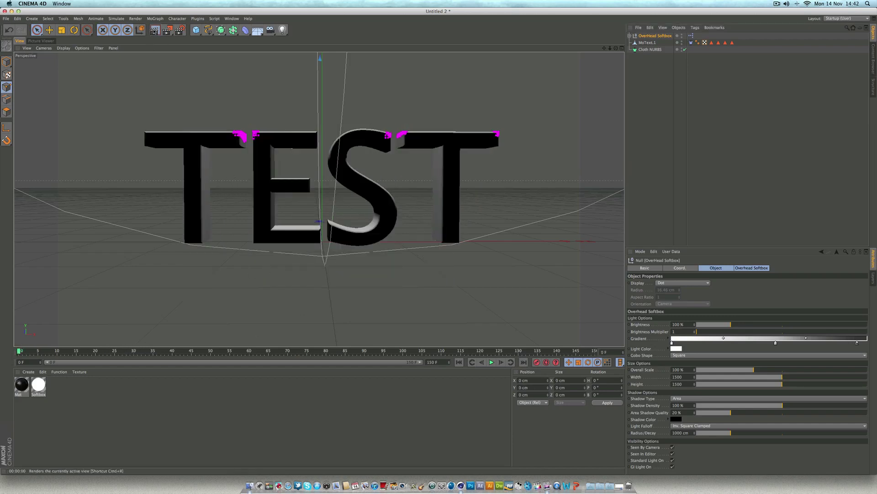
pyautogui.click(154, 31)
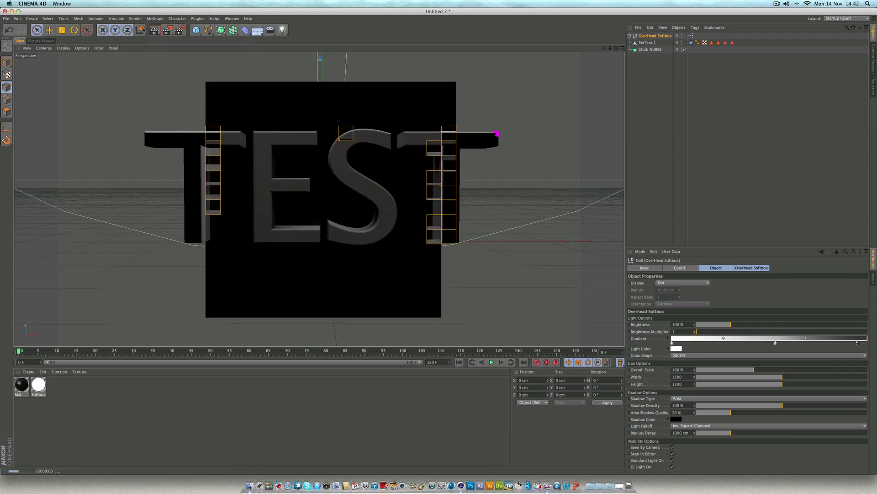
pyautogui.click(167, 30)
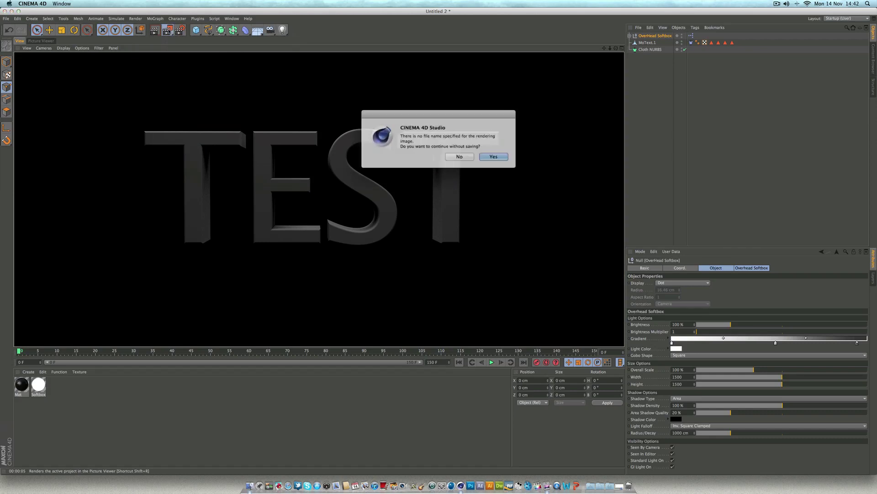
pyautogui.click(481, 157)
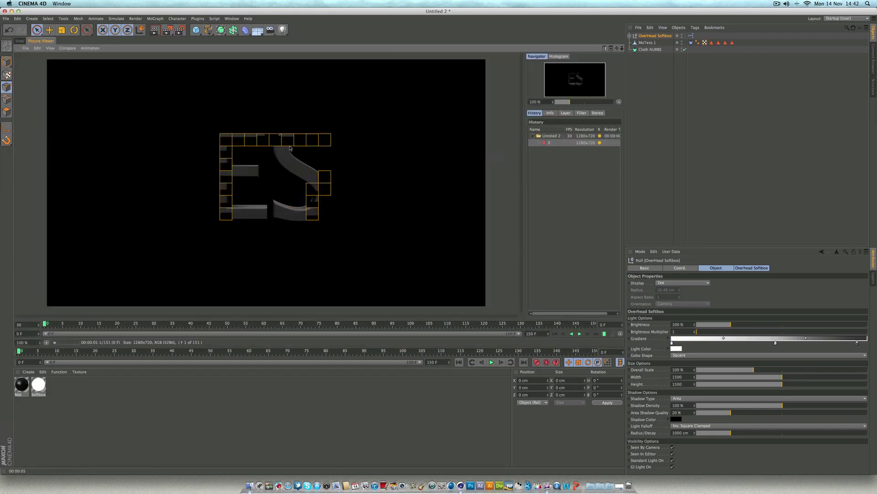
# - Add the Global Illumination effect to the render settings and edit the Max Rate of the Irradiance Cache's Record Density
pyautogui.click(19, 40)
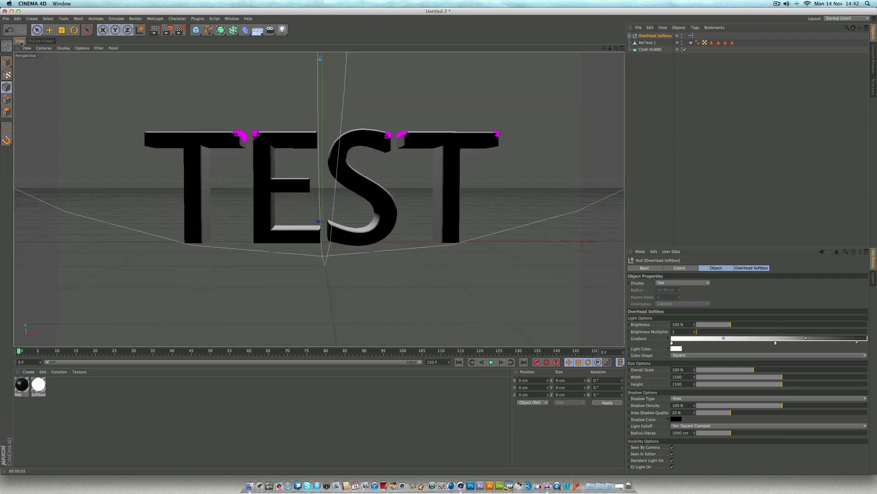
pyautogui.click(180, 30)
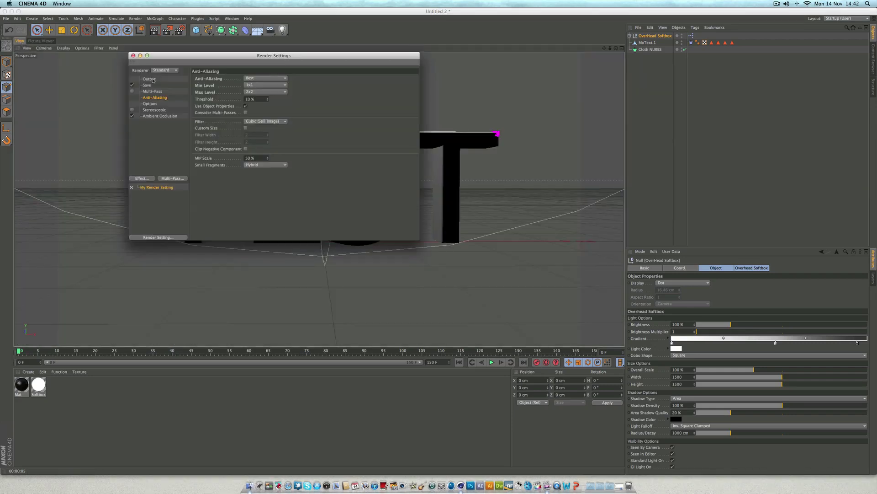
pyautogui.click(140, 178)
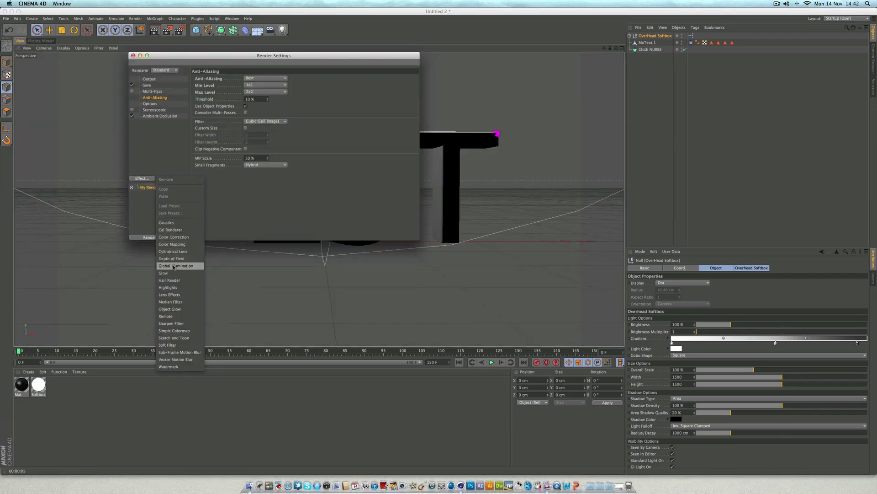
pyautogui.click(174, 266)
pyautogui.click(253, 79)
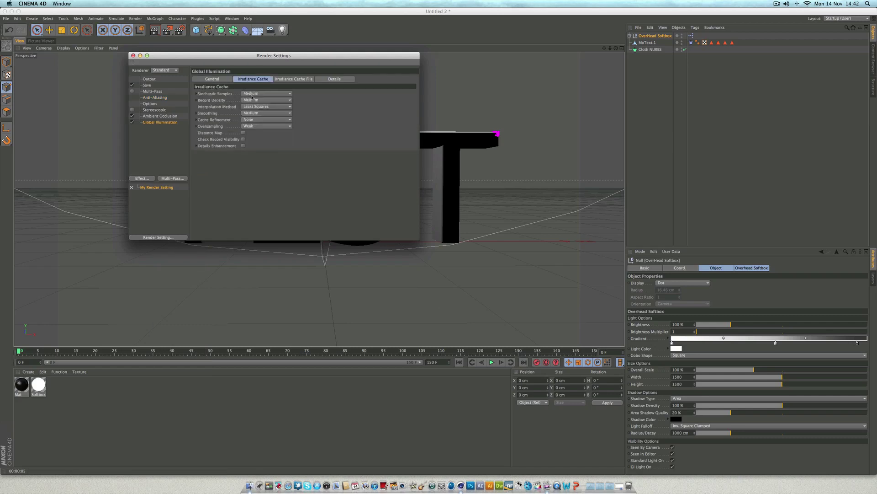
pyautogui.click(197, 100)
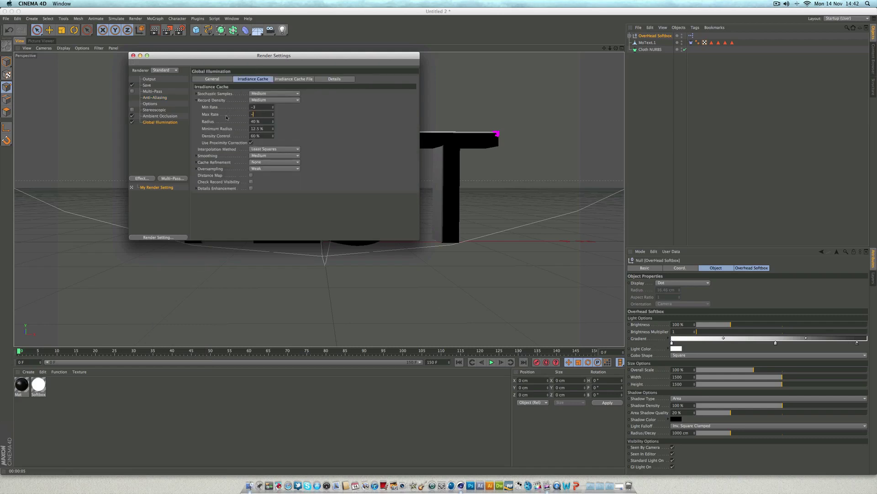
pyautogui.press('Return')
pyautogui.click(134, 55)
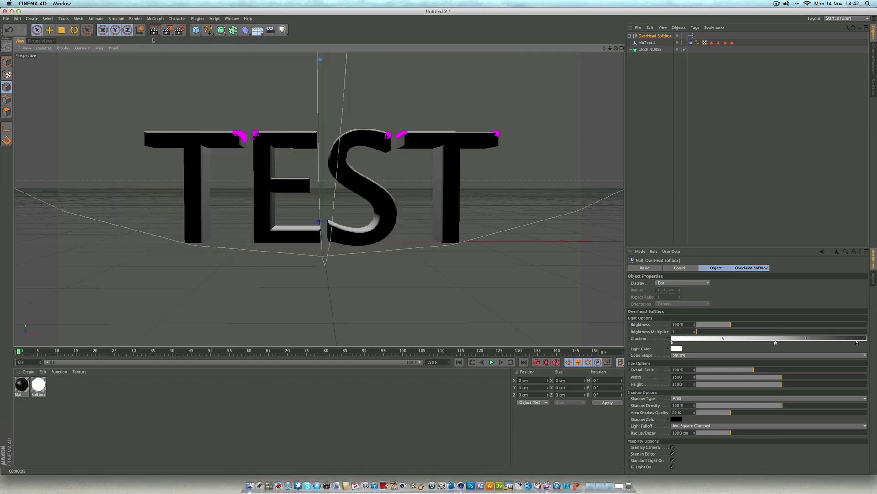
# - Stop the running render and start a fresh one in the Picture Viewer without saving
pyautogui.click(168, 30)
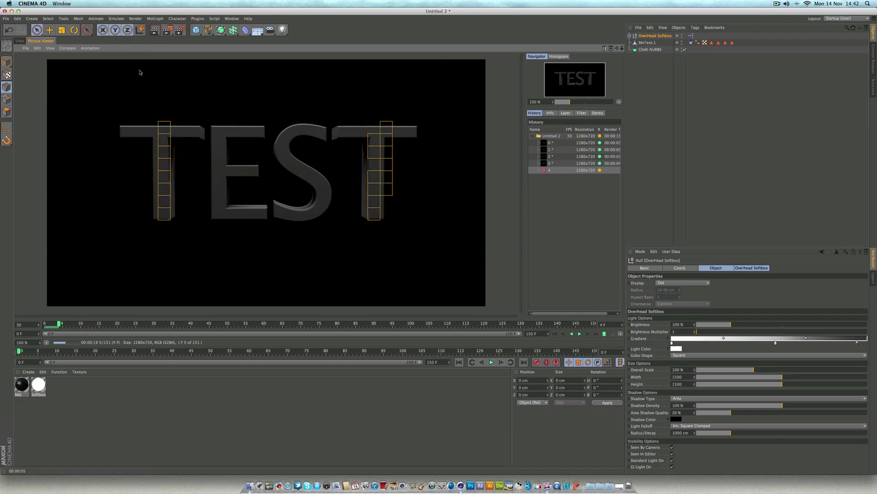
pyautogui.click(26, 48)
pyautogui.click(41, 75)
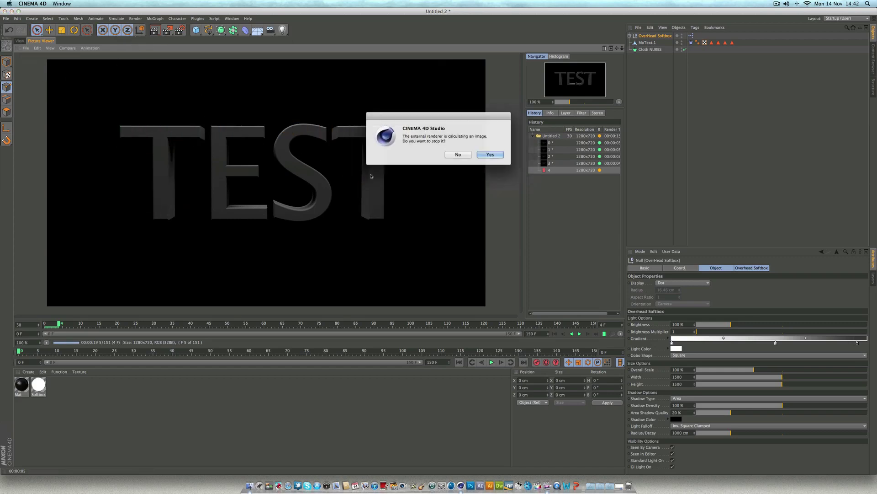
pyautogui.press('Return')
pyautogui.click(20, 41)
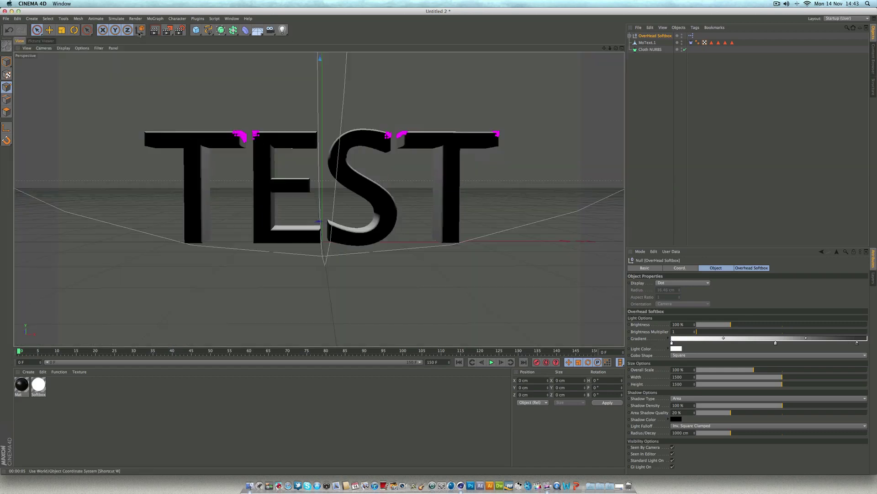
pyautogui.click(167, 30)
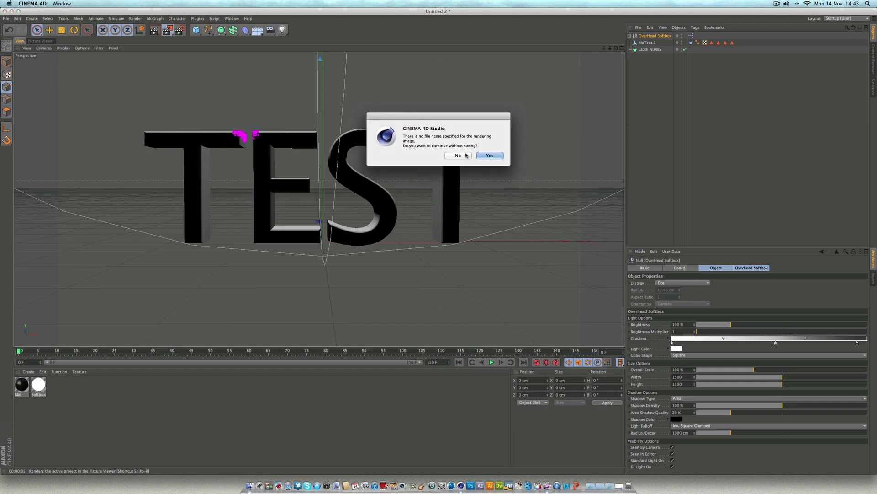
pyautogui.click(478, 157)
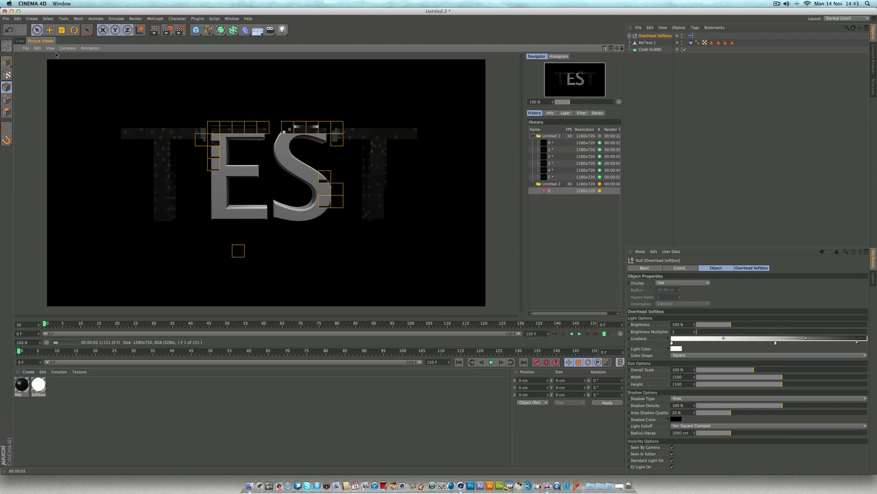
# - Stop the Global Illumination render in the Picture Viewer and confirm the interruption
pyautogui.click(26, 48)
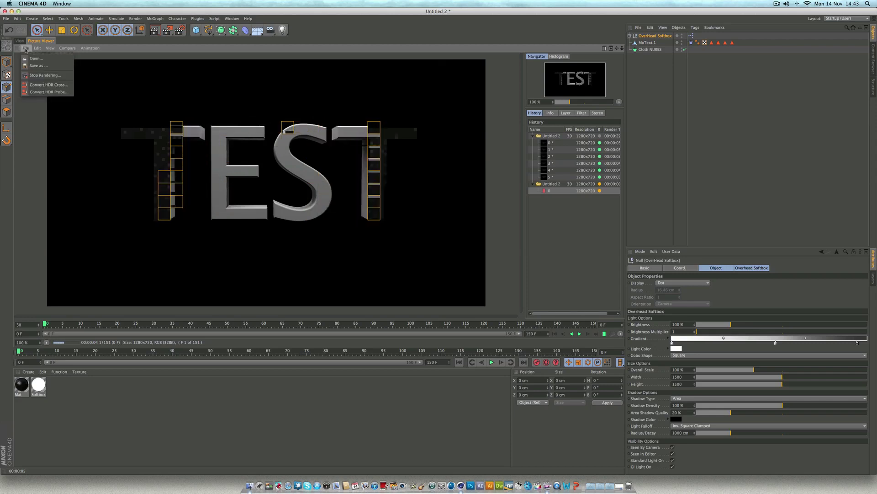
pyautogui.click(43, 75)
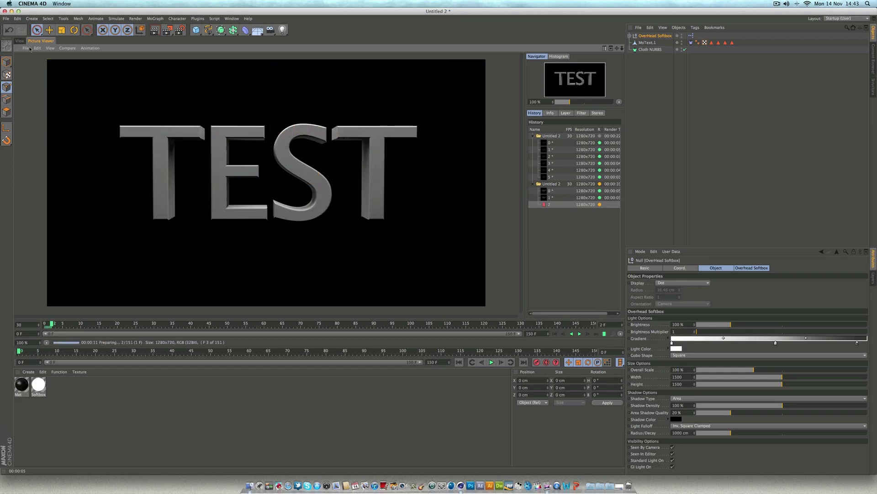
pyautogui.click(26, 48)
pyautogui.click(45, 75)
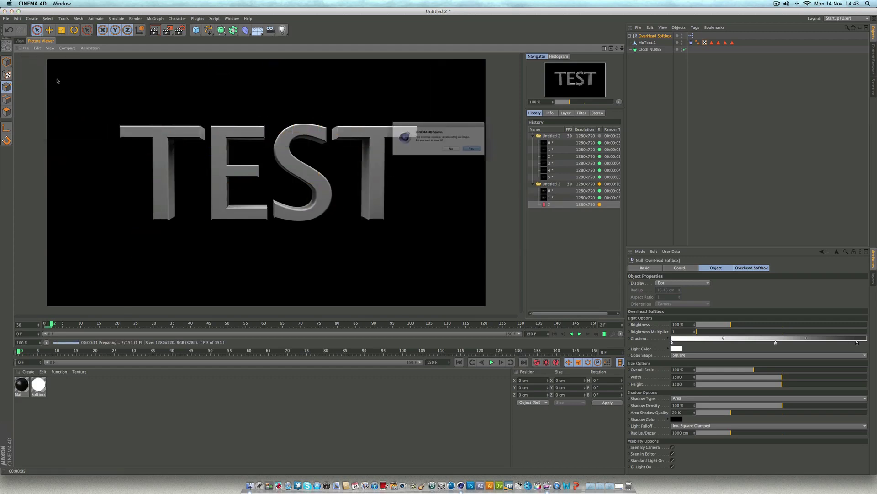
pyautogui.click(488, 155)
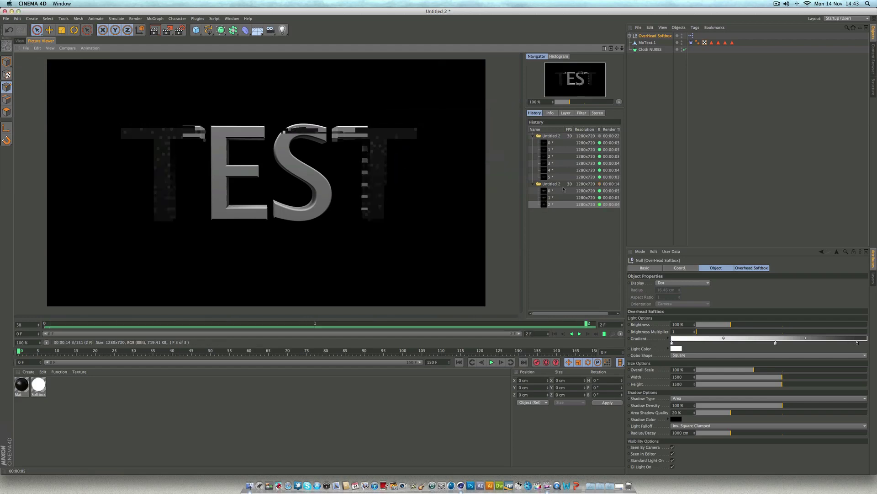
# - Compare the text's lighting between frames rendered without and with Global Illumination in the Picture Viewer history
pyautogui.click(577, 197)
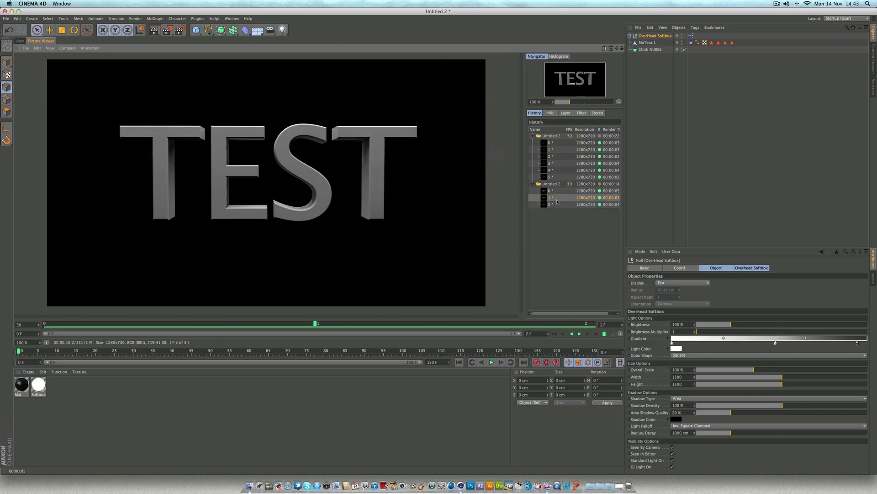
pyautogui.click(569, 164)
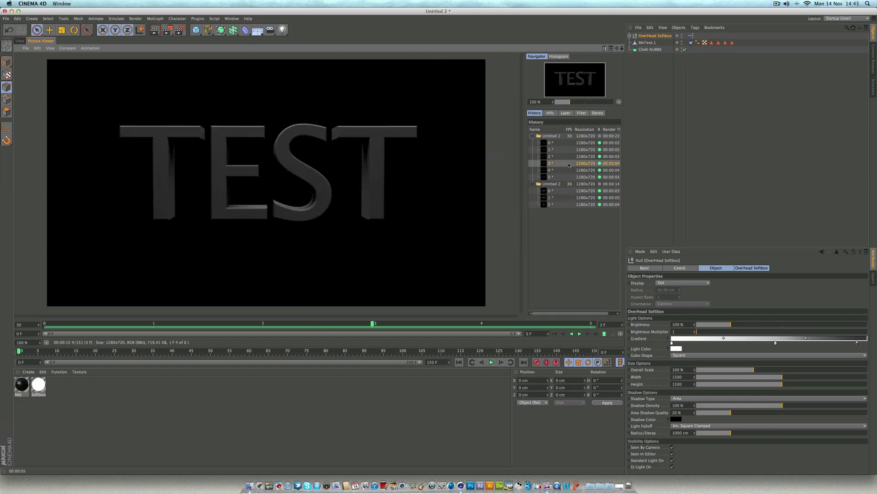
pyautogui.click(575, 196)
pyautogui.click(574, 142)
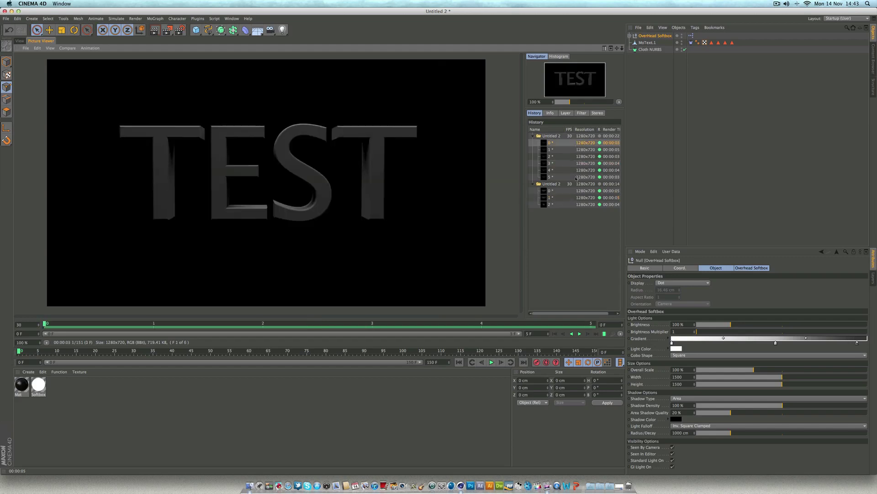
pyautogui.click(574, 191)
pyautogui.click(572, 149)
pyautogui.click(569, 196)
pyautogui.click(569, 149)
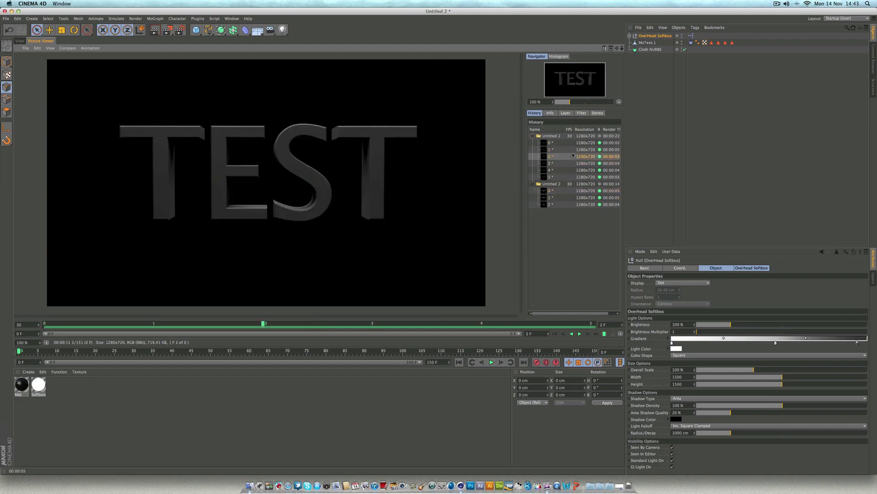
pyautogui.click(569, 197)
pyautogui.click(569, 150)
pyautogui.click(570, 198)
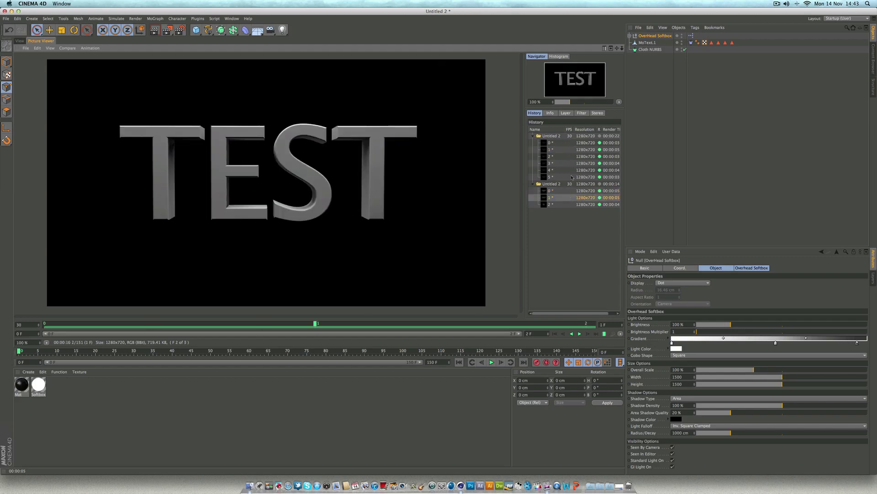
pyautogui.click(573, 170)
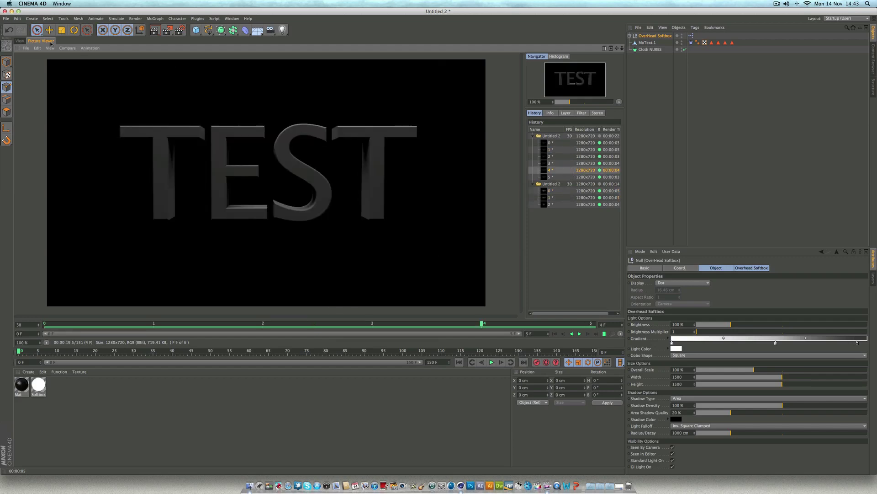
# - Preview the lighting on the deforming text at frame 114 with a viewport render, checking it against the earlier Picture Viewer frames
pyautogui.click(20, 41)
pyautogui.moveTo(322, 351); pyautogui.dragTo(449, 354)
pyautogui.click(457, 352)
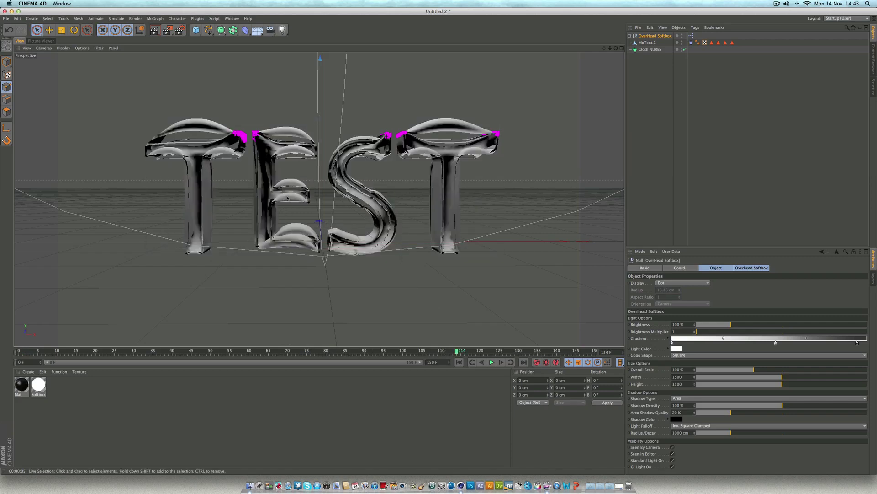
pyautogui.click(41, 40)
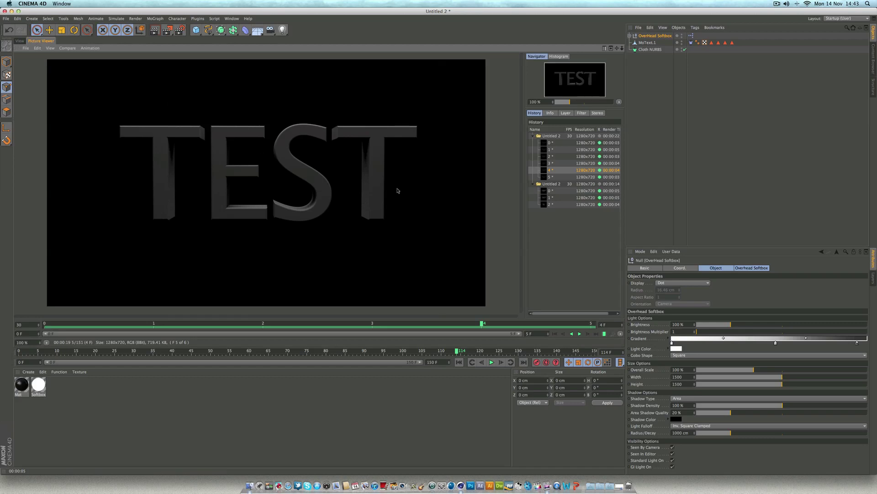
pyautogui.click(565, 198)
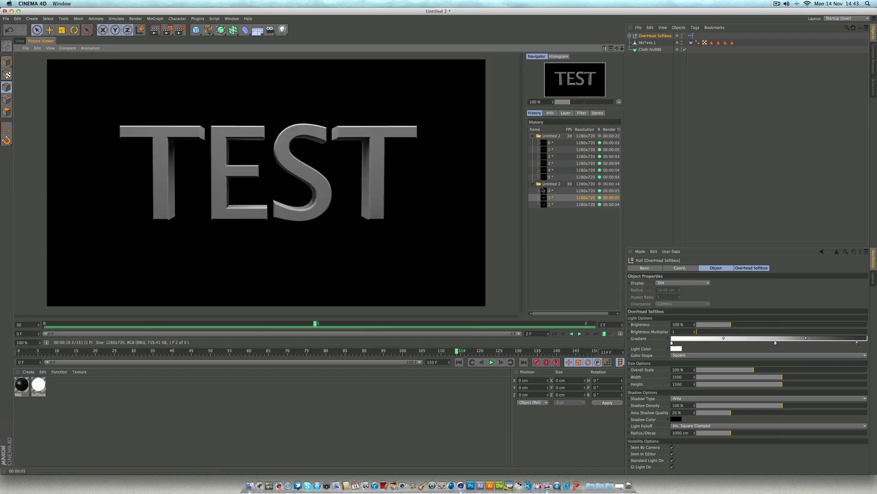
pyautogui.click(19, 42)
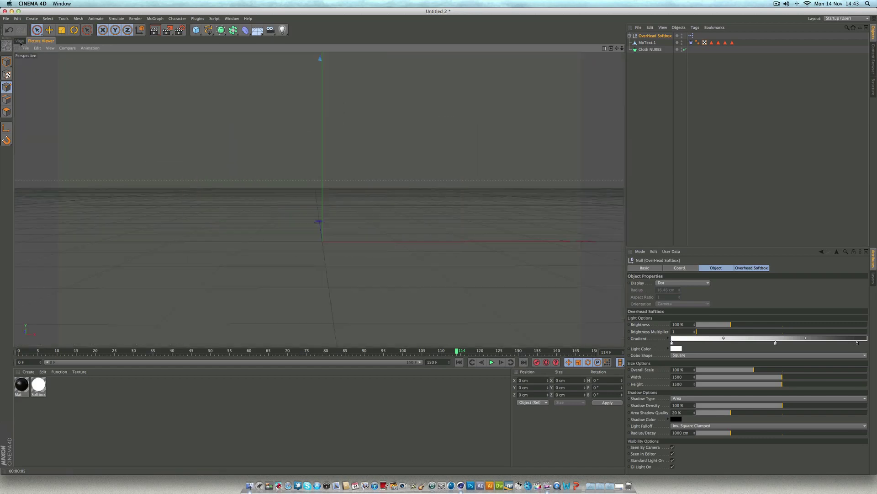
pyautogui.click(155, 30)
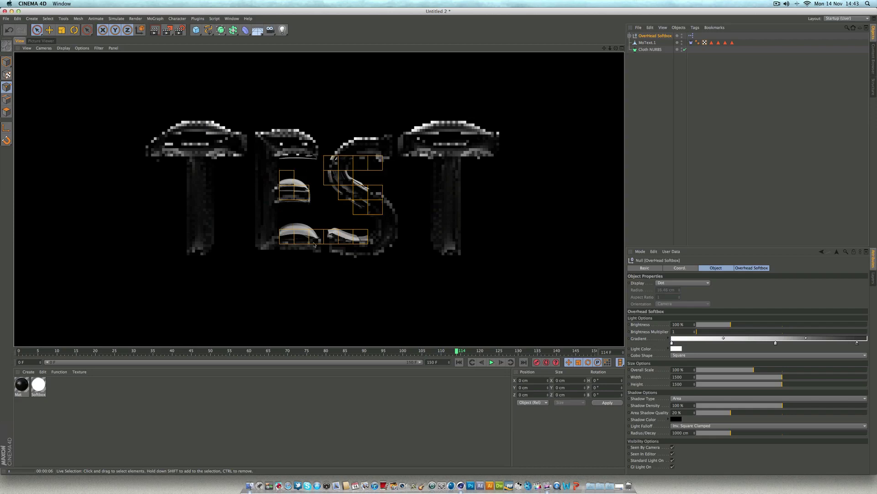
# - Turn off Global Illumination in the render settings
pyautogui.click(180, 30)
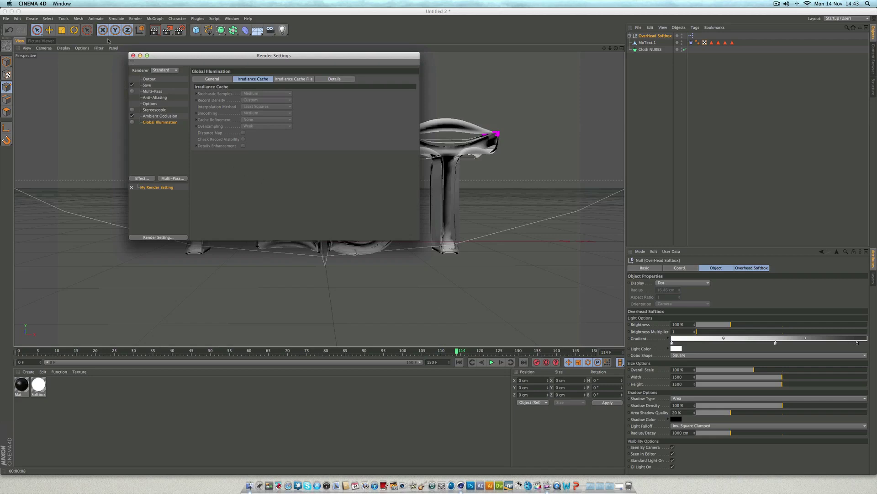
pyautogui.click(133, 56)
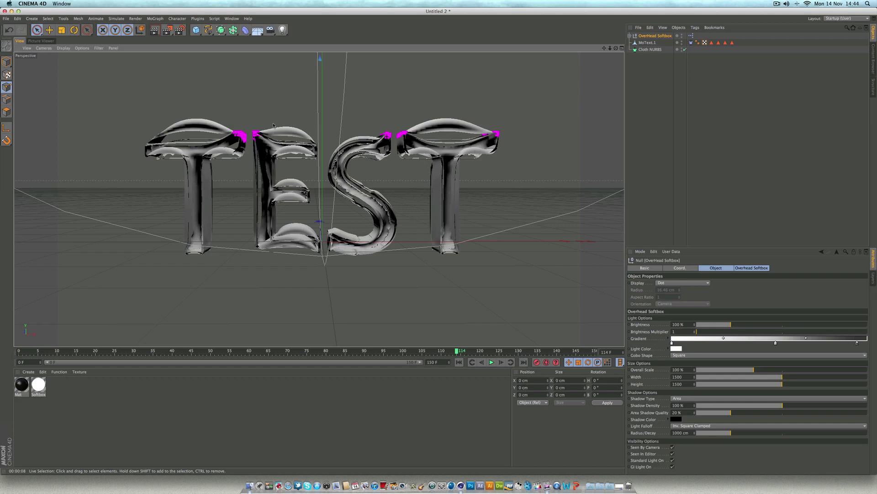
# - Scrub the cloth animation from frame 40 to frame 146 to review how the text collapses
pyautogui.moveTo(272, 352); pyautogui.dragTo(173, 353)
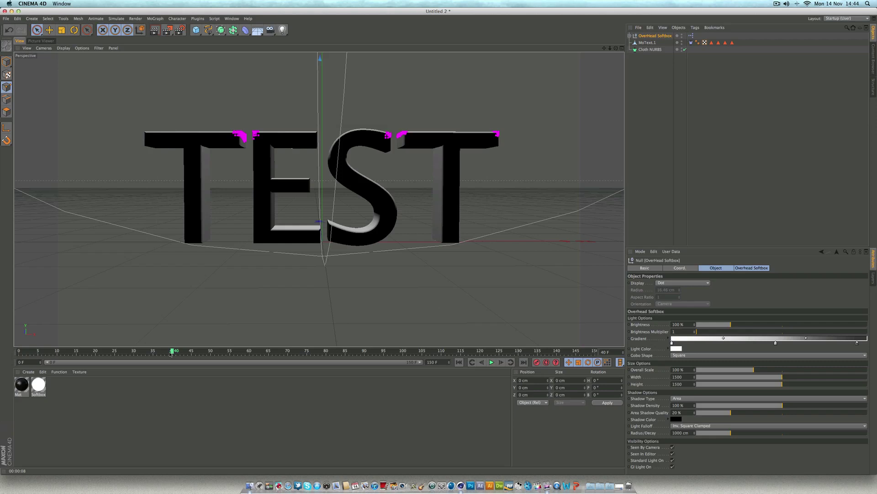
pyautogui.click(136, 352)
pyautogui.click(170, 353)
pyautogui.click(172, 352)
pyautogui.moveTo(176, 352); pyautogui.dragTo(579, 355)
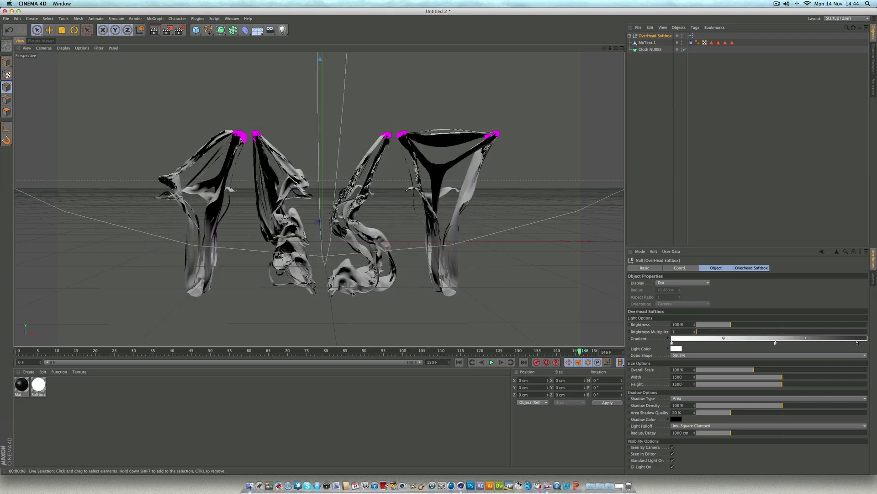
# - Set the project's end frame to 200 and extend the preview range to the full length
pyautogui.click(433, 362)
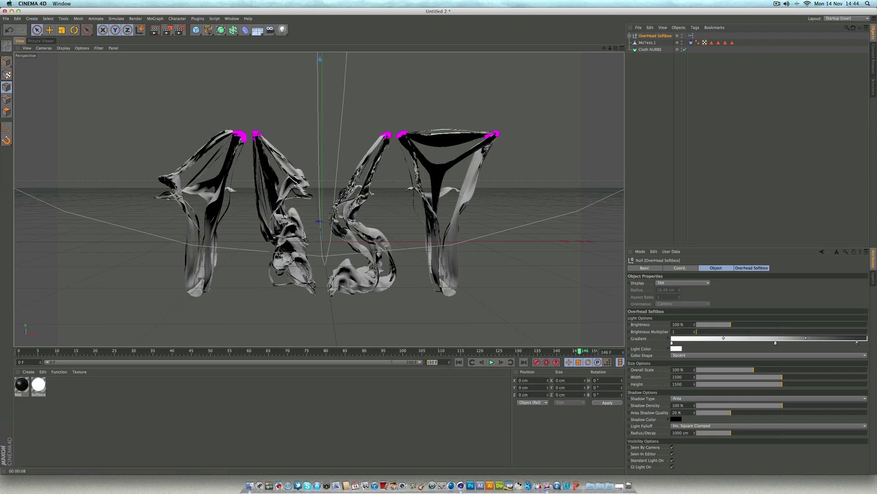
pyautogui.write('200')
pyautogui.press('Return')
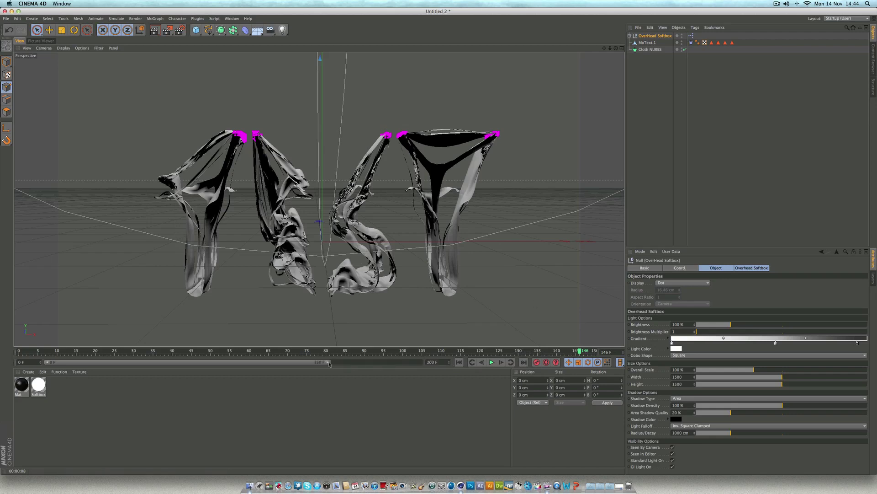
pyautogui.moveTo(328, 362); pyautogui.dragTo(453, 383)
# - Play the cloth simulation from the first frame, stop it and return to frame 0
pyautogui.click(460, 362)
pyautogui.click(492, 362)
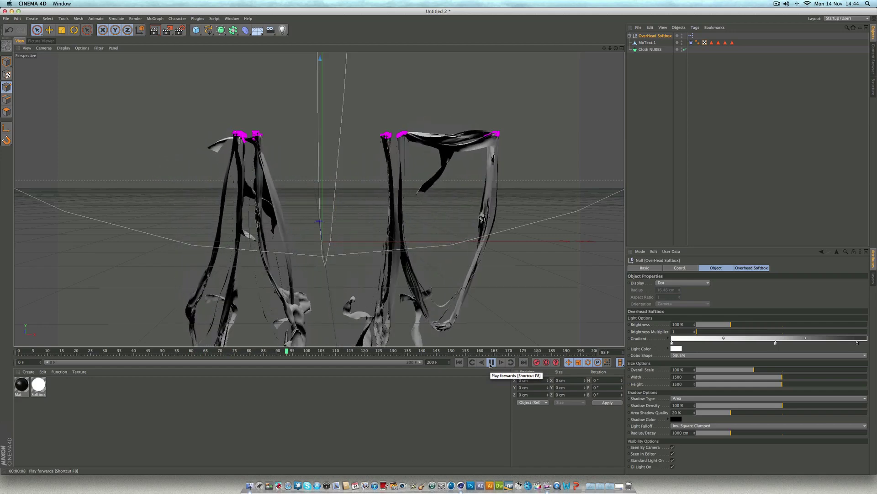
pyautogui.click(491, 362)
pyautogui.click(459, 362)
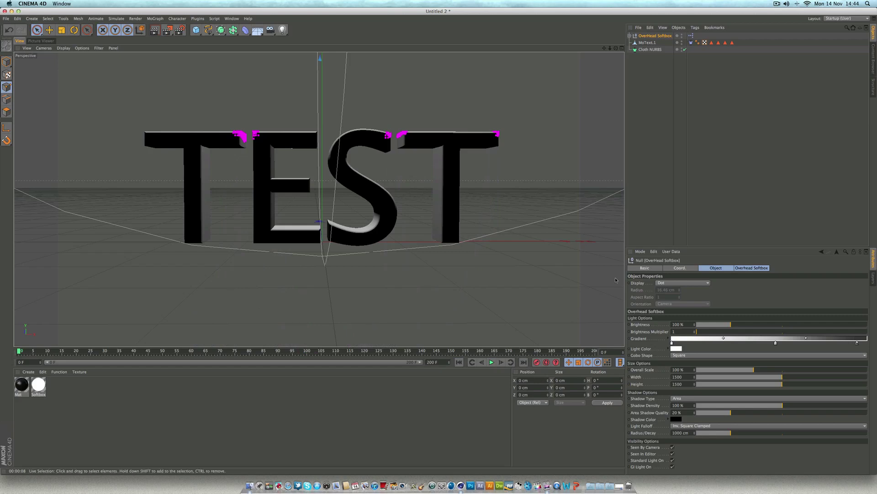
# - Enable Use Tear in the cloth tag of MoText.1 and play the simulation to frame 77
pyautogui.click(691, 42)
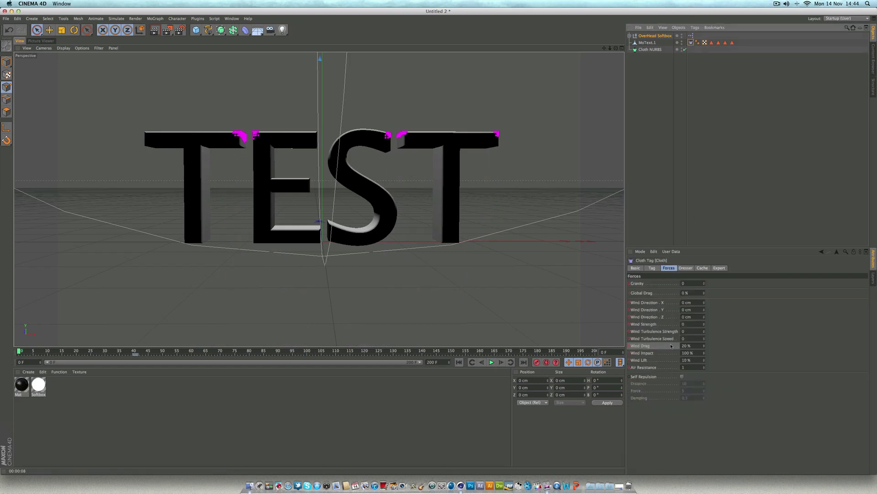
pyautogui.click(653, 269)
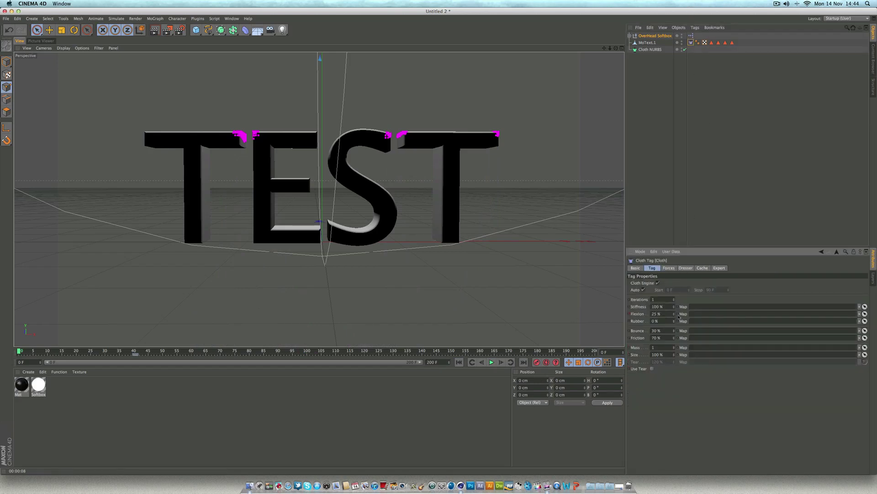
pyautogui.click(653, 369)
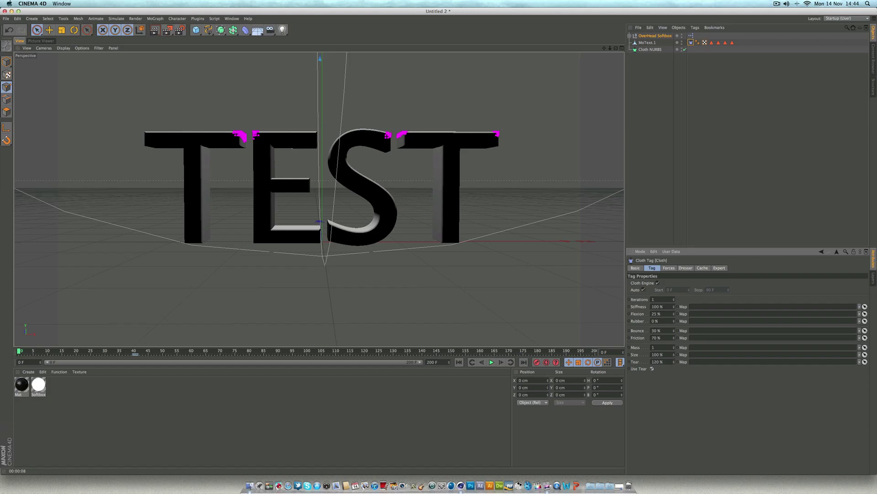
pyautogui.click(494, 363)
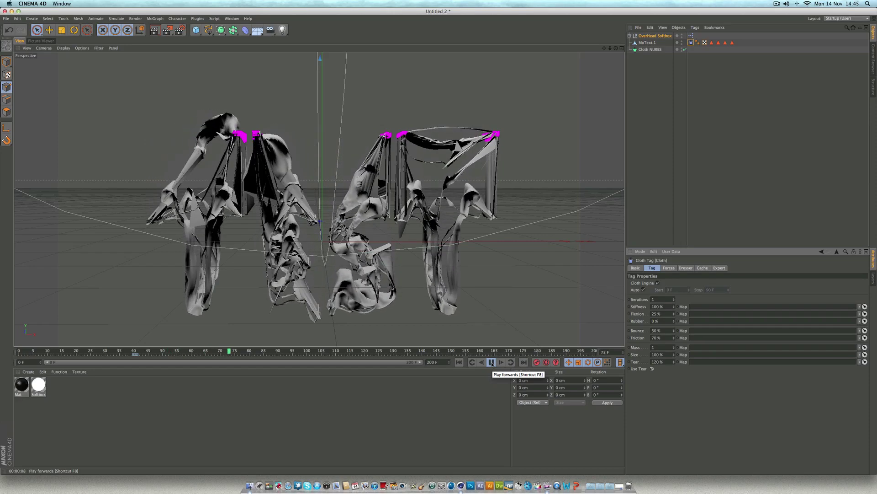
pyautogui.click(491, 362)
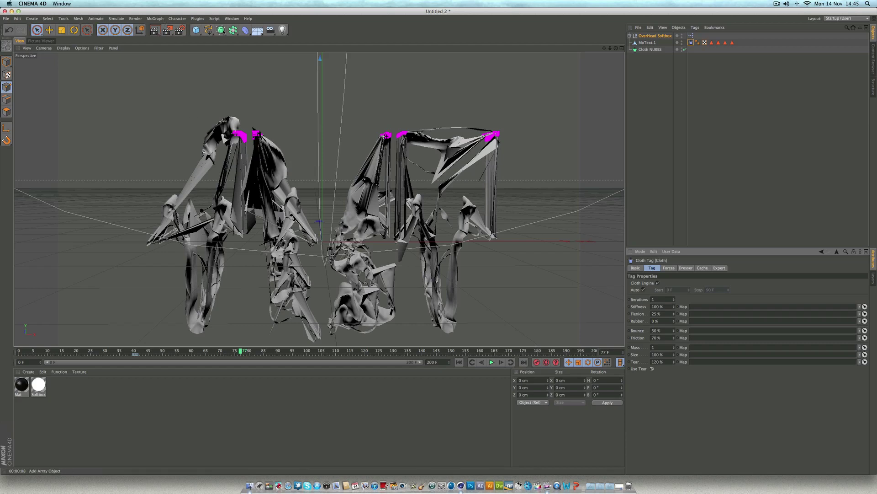
# - Add a HyperNURBS object and place MoText.1 inside it as a child
pyautogui.click(221, 30)
pyautogui.moveTo(646, 48); pyautogui.dragTo(649, 36)
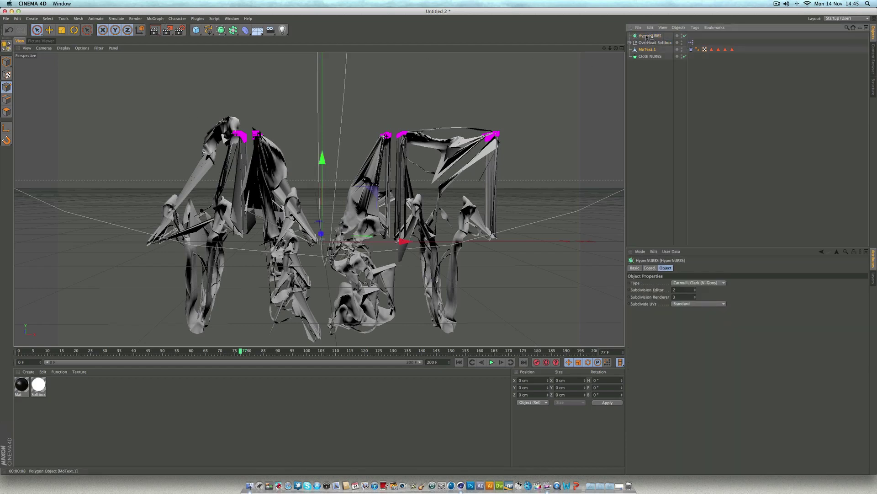
pyautogui.click(648, 181)
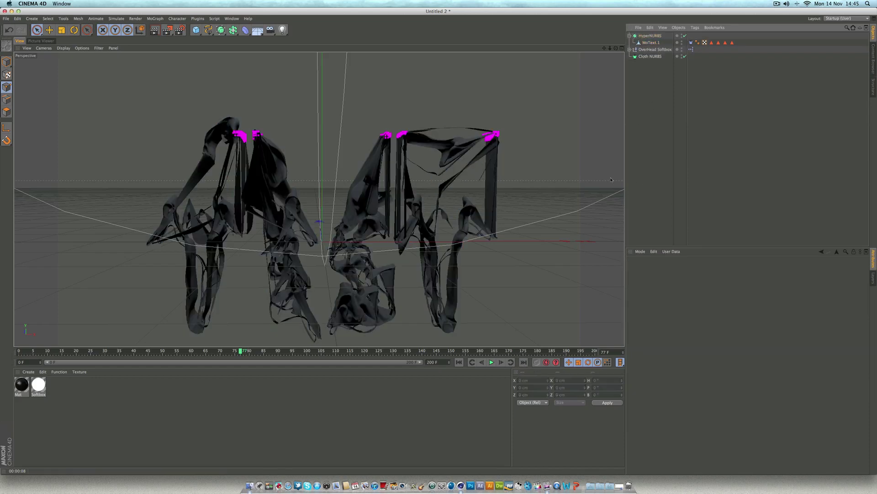
# - Examine the torn cloth's edges up close with the HyperNURBS switched off and on, and restore the full text view
pyautogui.click(685, 36)
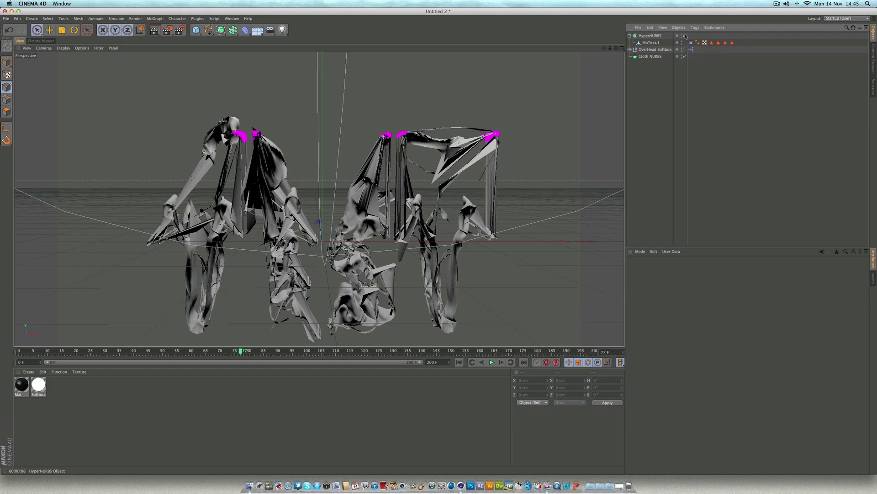
pyautogui.click(685, 36)
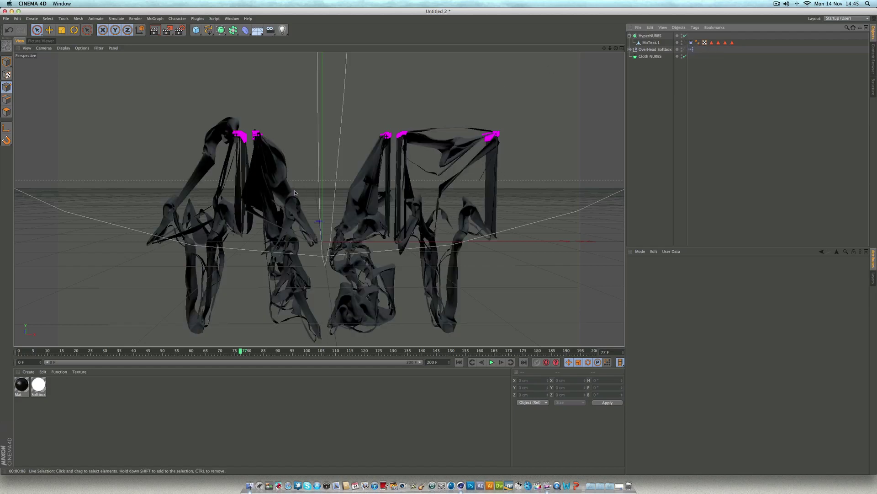
pyautogui.scroll(10, 294, 191)
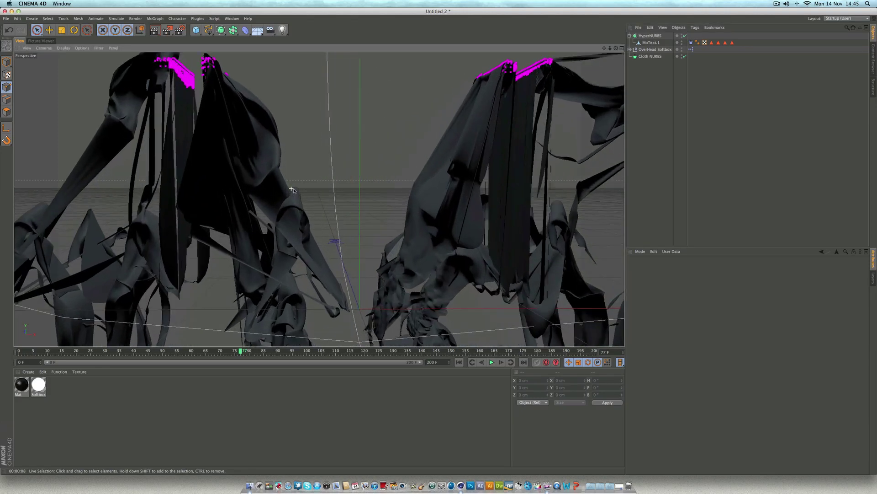
pyautogui.scroll(10, 292, 189)
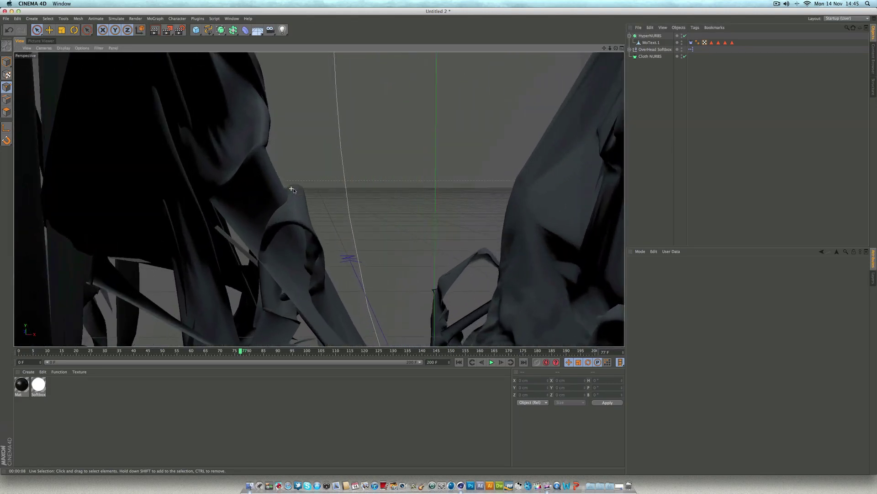
pyautogui.scroll(10, 291, 188)
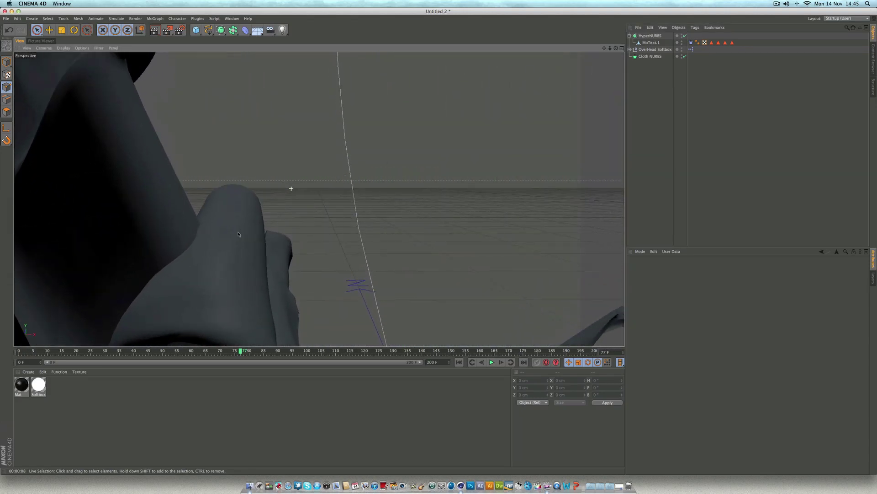
pyautogui.scroll(5, 238, 232)
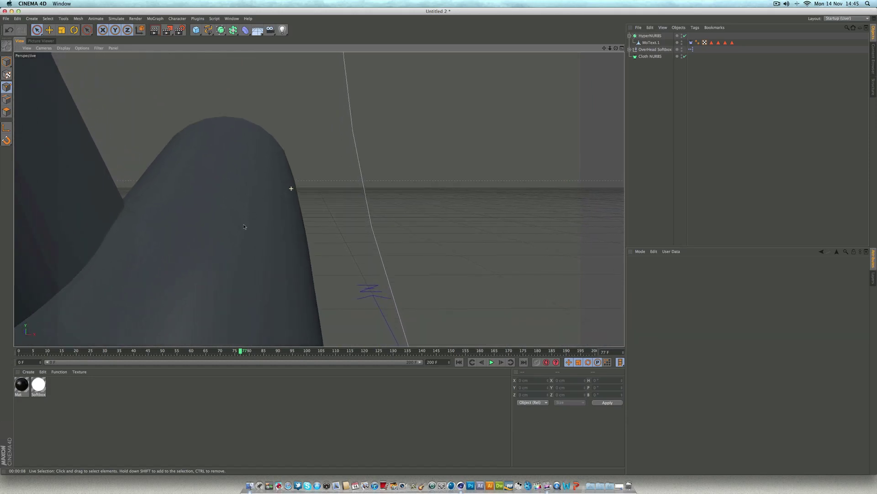
pyautogui.scroll(-5, 244, 225)
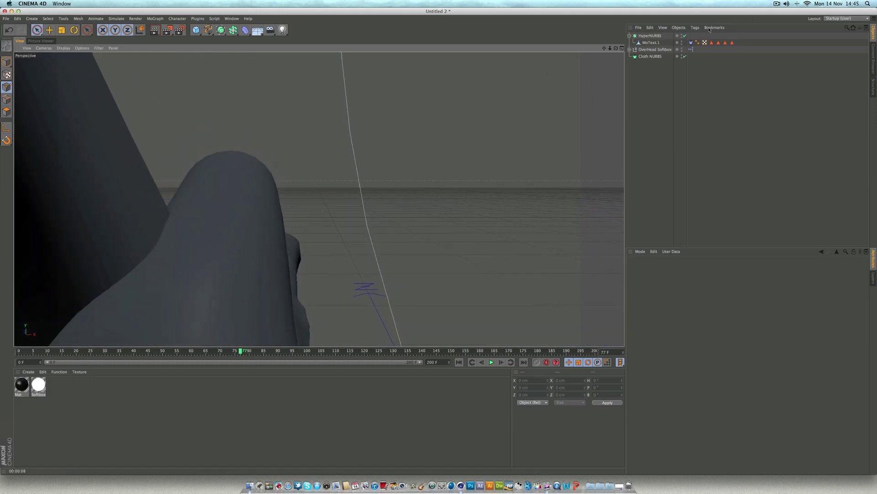
pyautogui.click(685, 36)
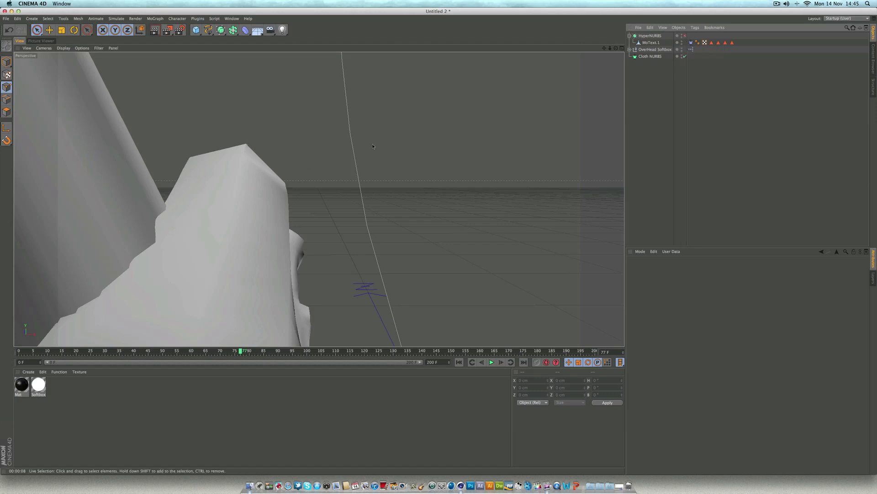
pyautogui.click(685, 35)
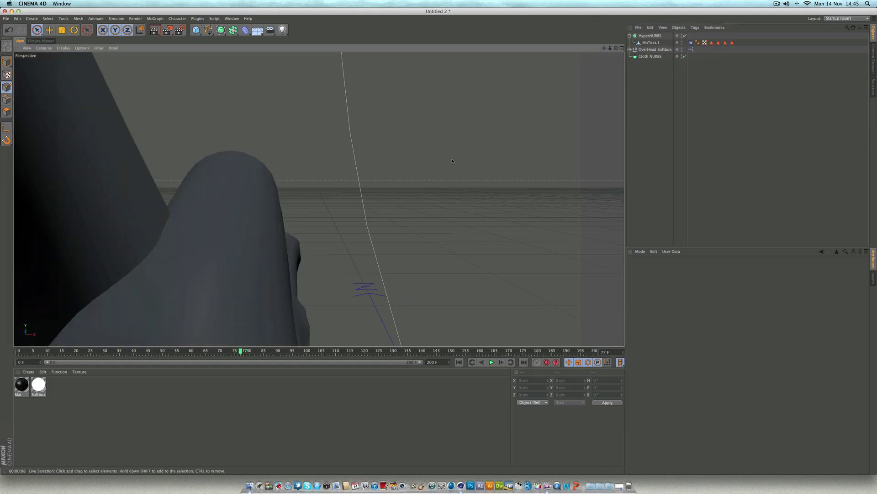
pyautogui.scroll(-6, 453, 160)
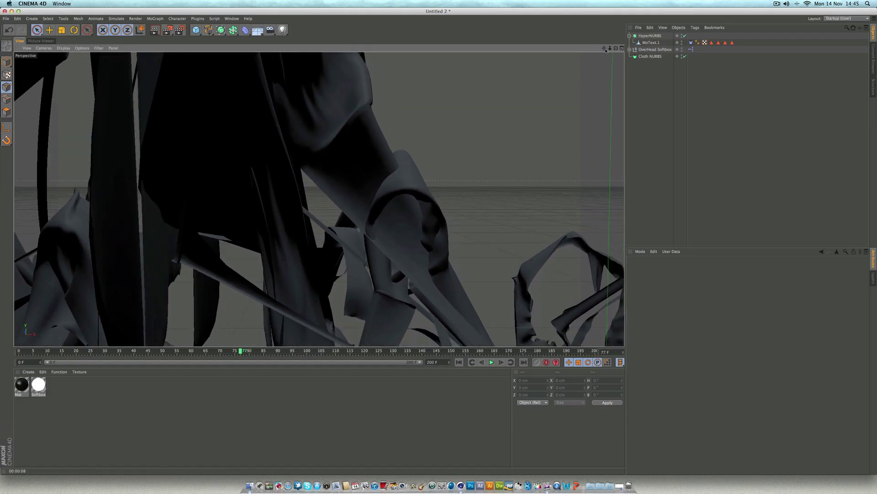
pyautogui.moveTo(611, 48); pyautogui.dragTo(569, 48)
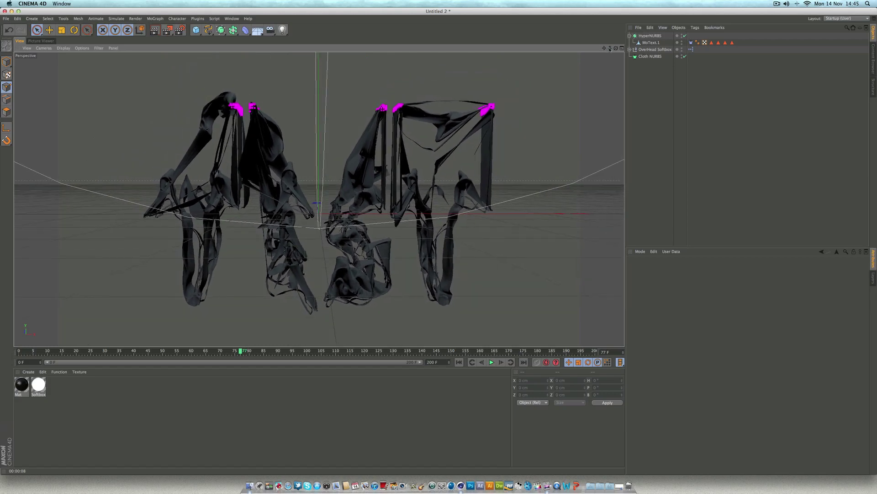